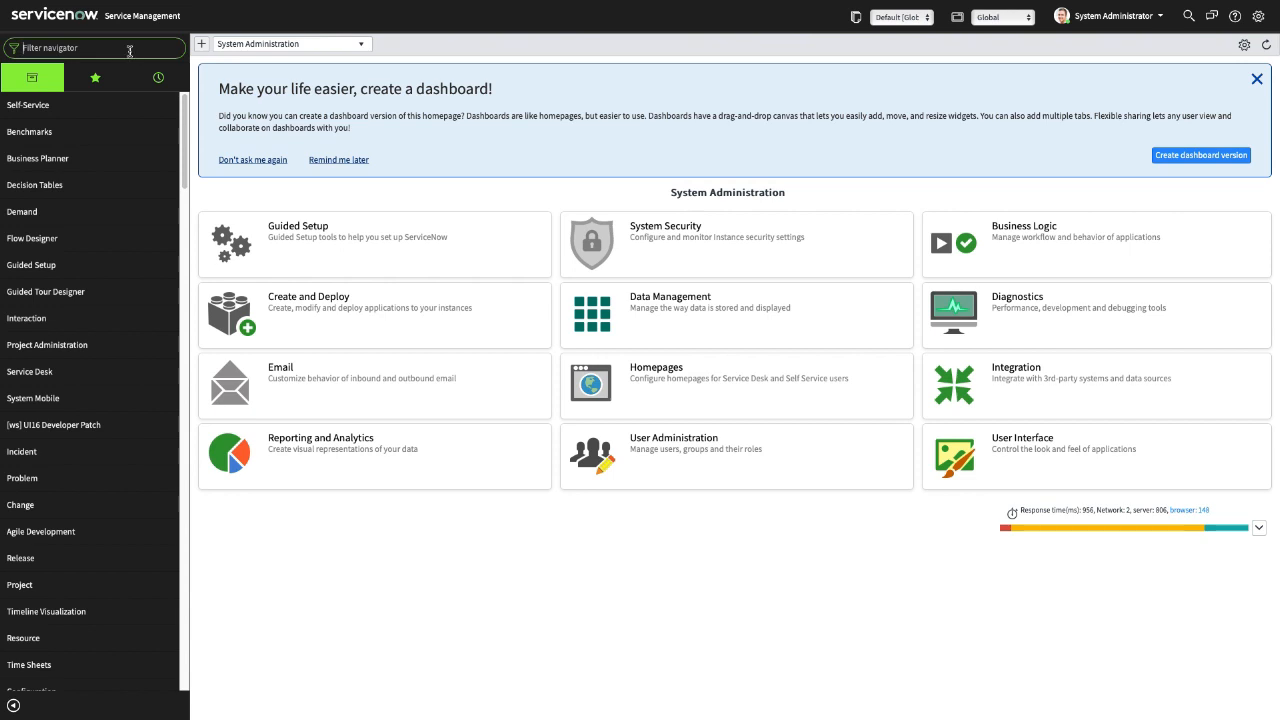
- Open the plugins list from the navigator and search it for "data"
{"action": "type", "text": "plugin"}
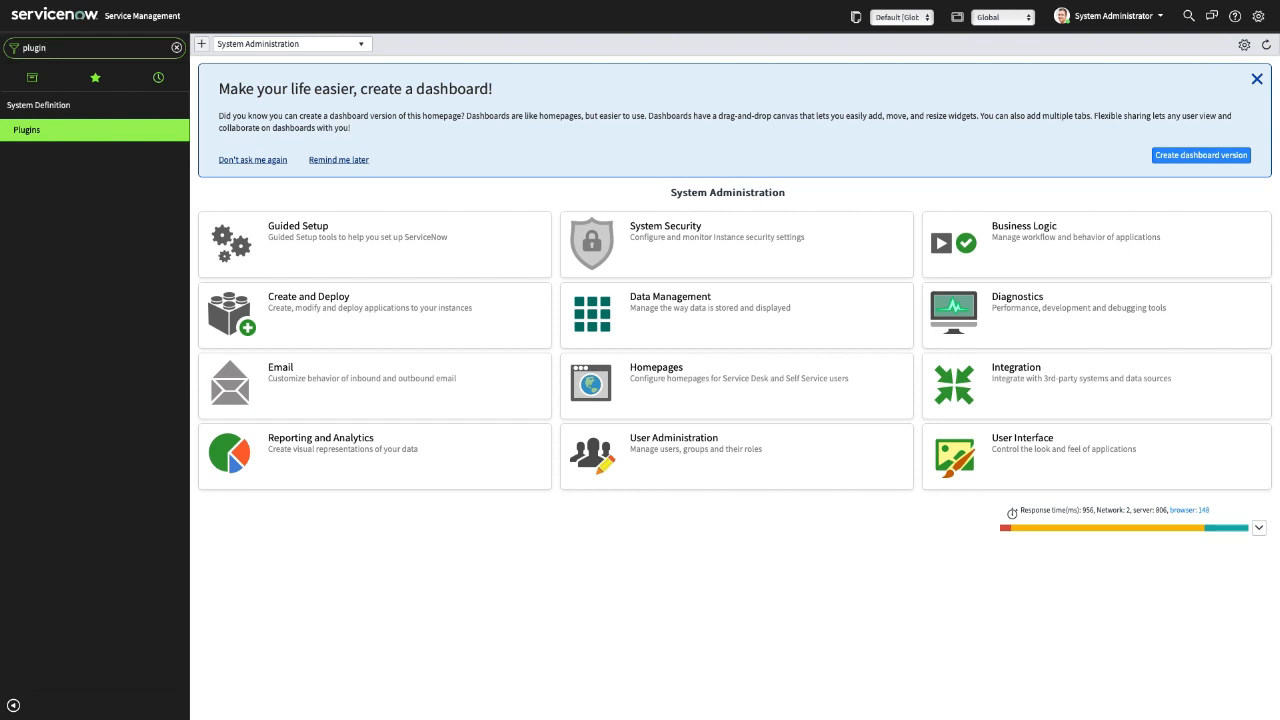
{"action": "left_click", "coordinate": [29, 134]}
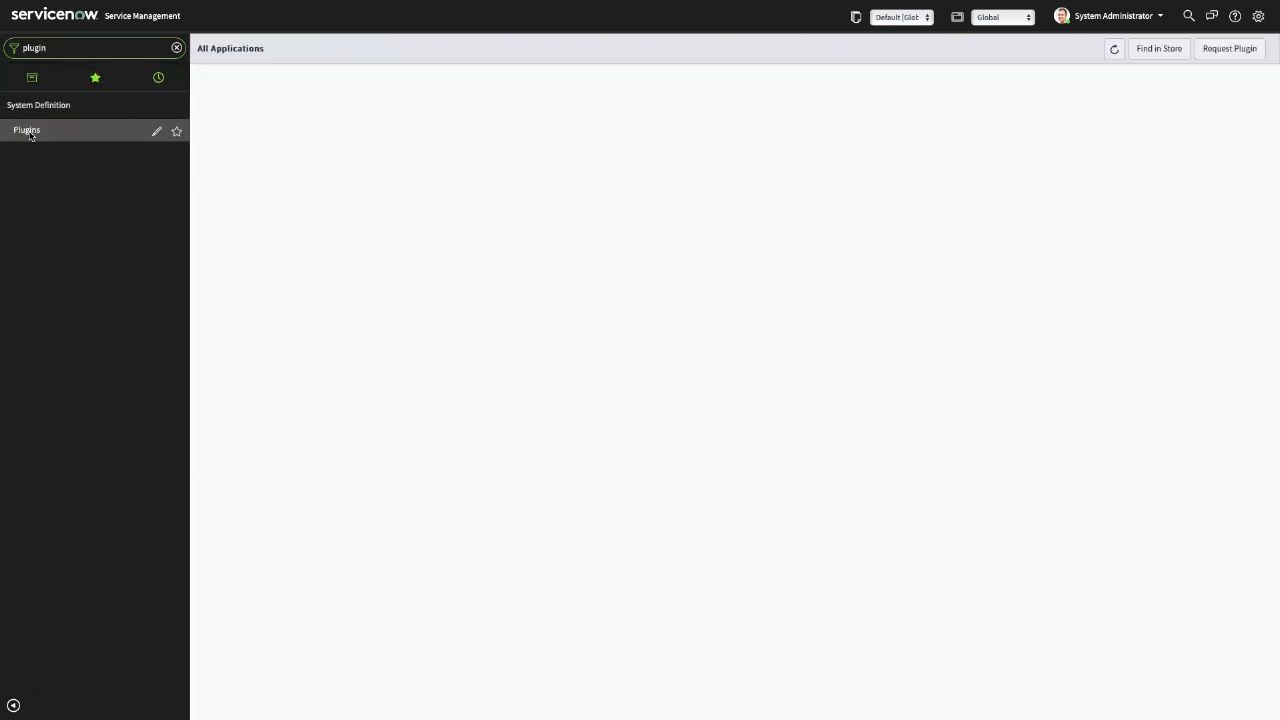
{"action": "left_click", "coordinate": [506, 84]}
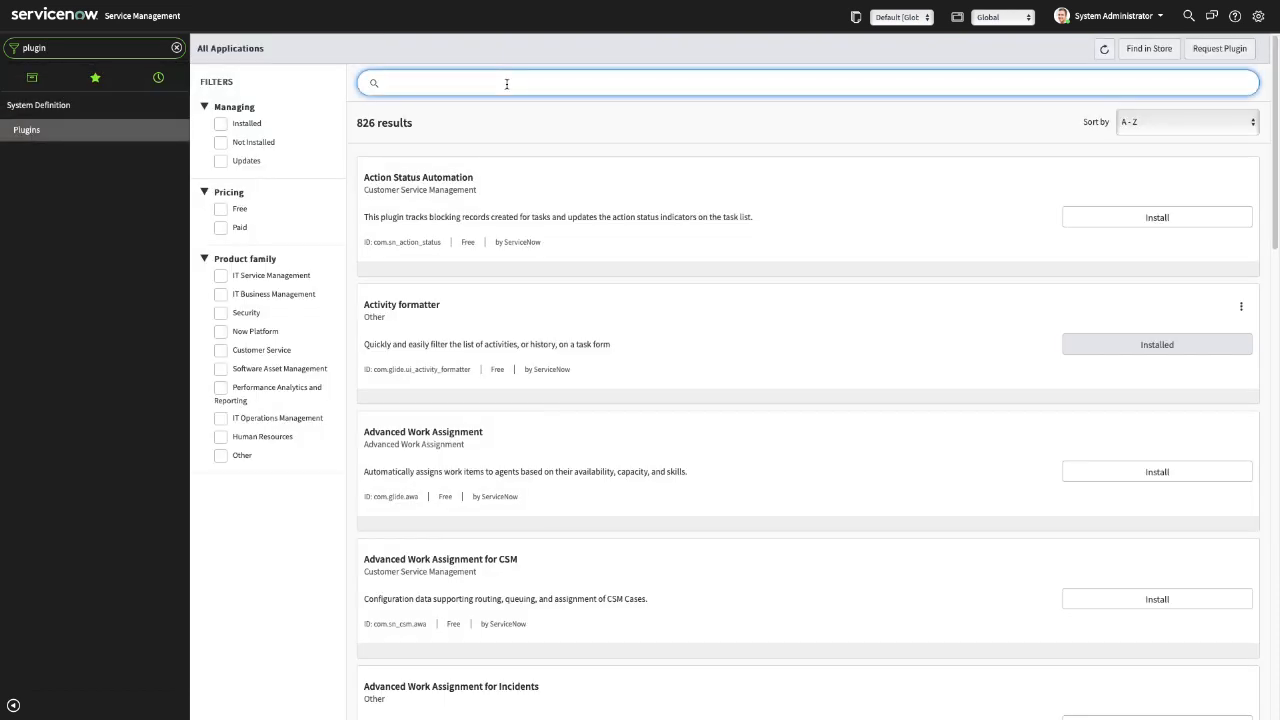
{"action": "type", "text": "data"}
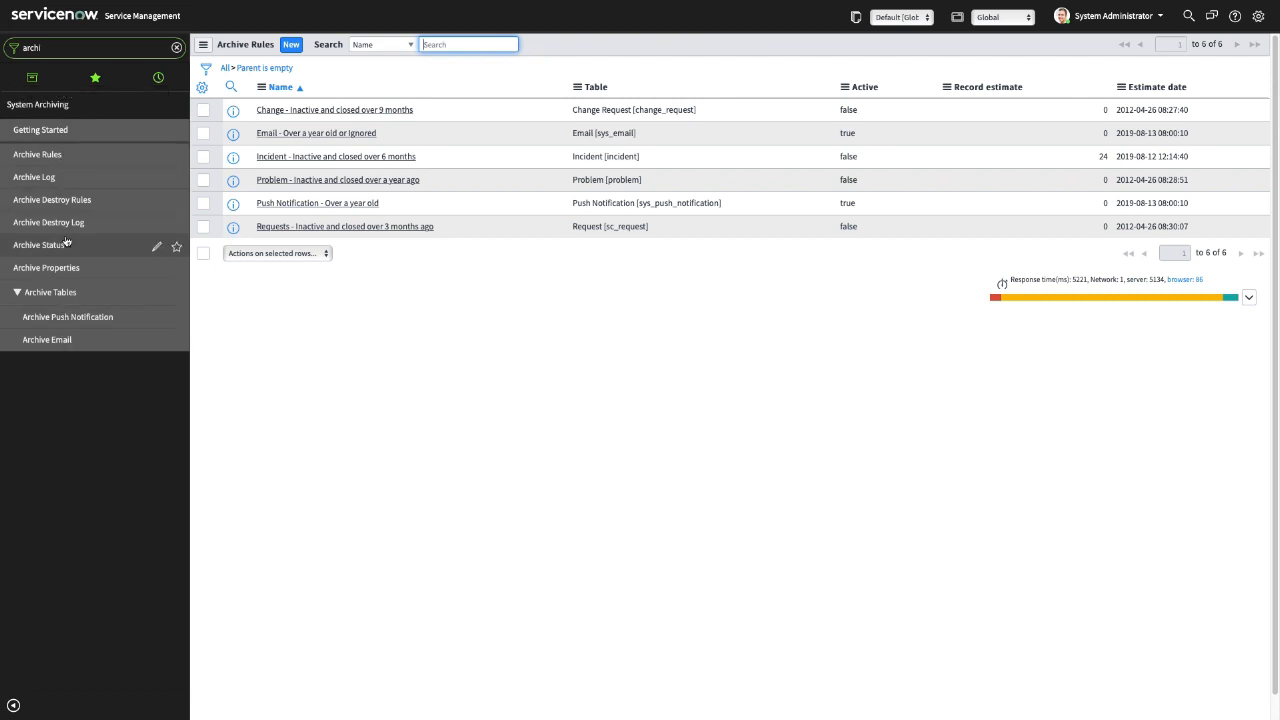
- Open the archive rules list and create a new rule named "Demo Archive Rule"
{"action": "left_click", "coordinate": [41, 160]}
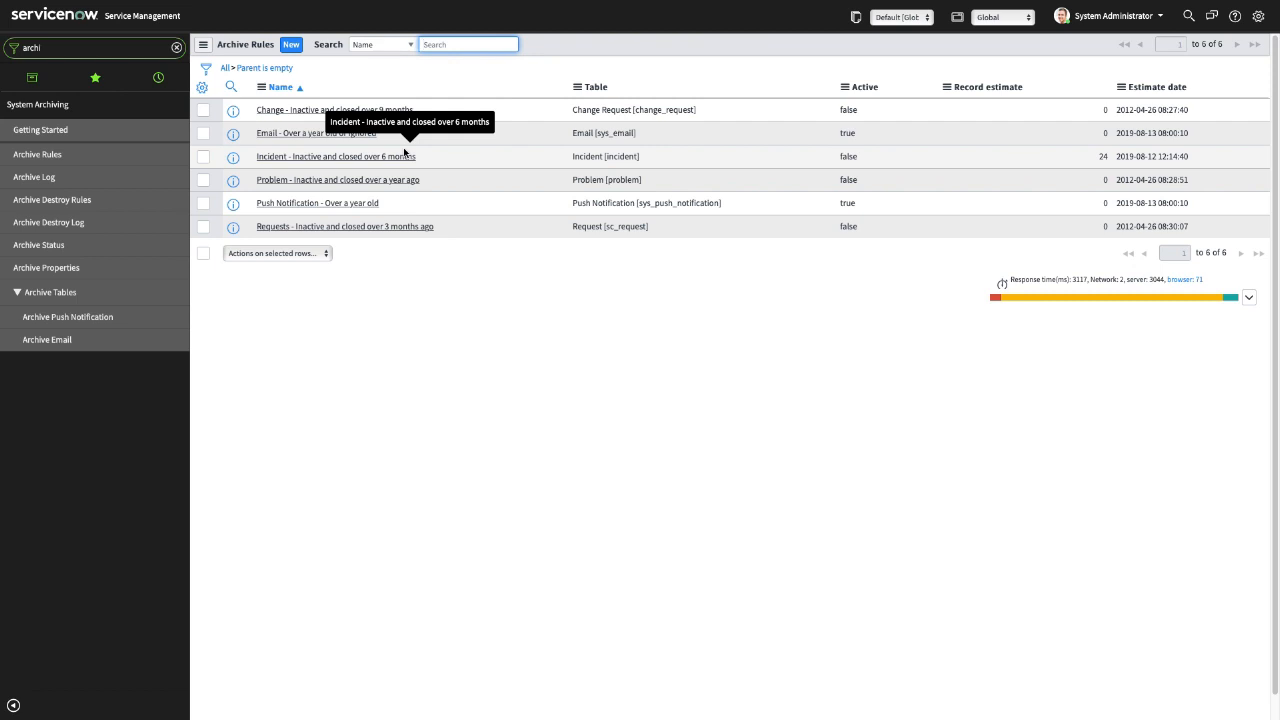
{"action": "left_click", "coordinate": [291, 45]}
{"action": "left_click", "coordinate": [466, 101]}
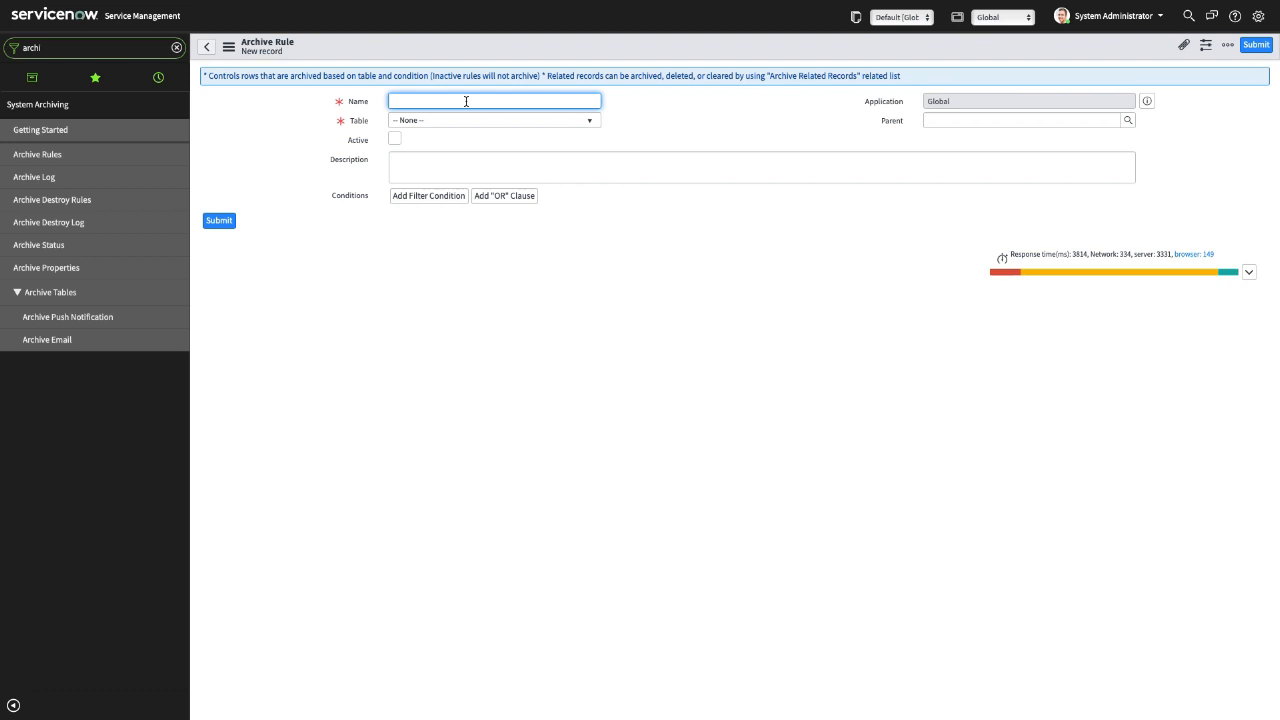
{"action": "type", "text": "Demo Archive Rulw"}
{"action": "key", "text": "BackSpace"}
{"action": "key", "text": "Delete"}
{"action": "type", "text": "hi"}
{"action": "key", "text": "BackSpace"}
{"action": "type", "text": "e"}
- Set the new archive rule's table to Story
{"action": "left_click", "coordinate": [445, 122]}
{"action": "type", "text": "stor"}
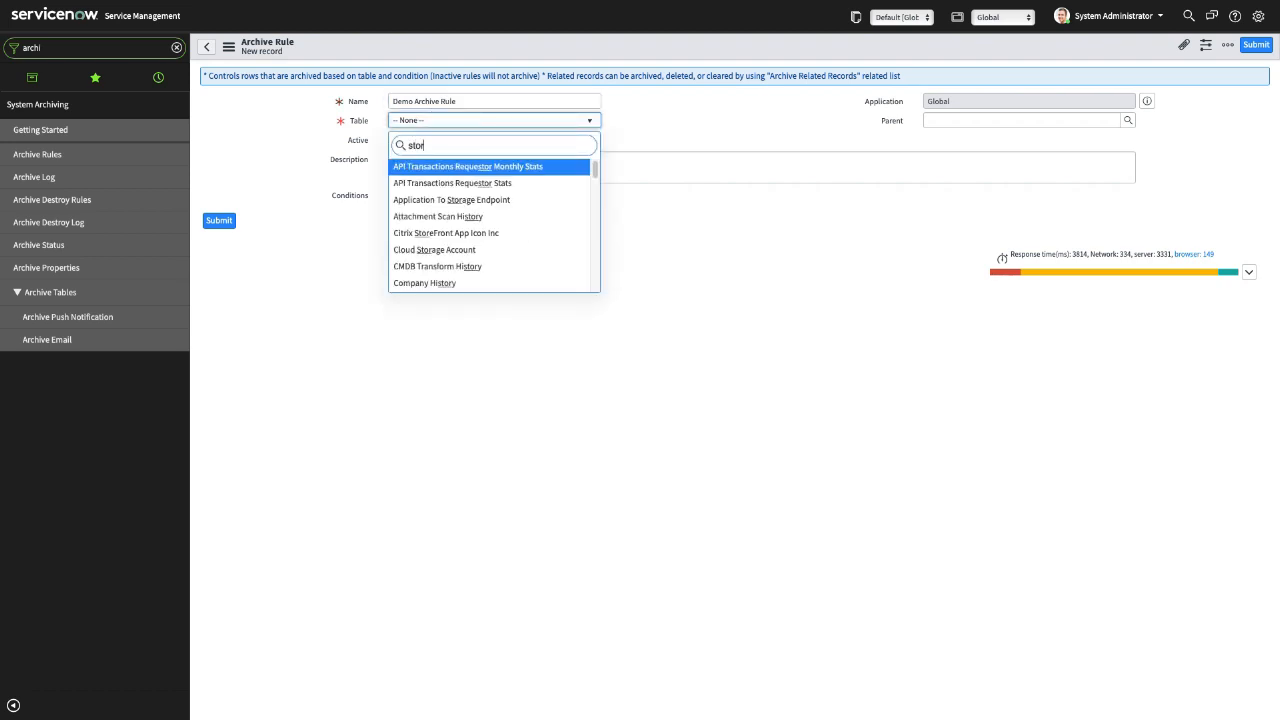
{"action": "type", "text": "y"}
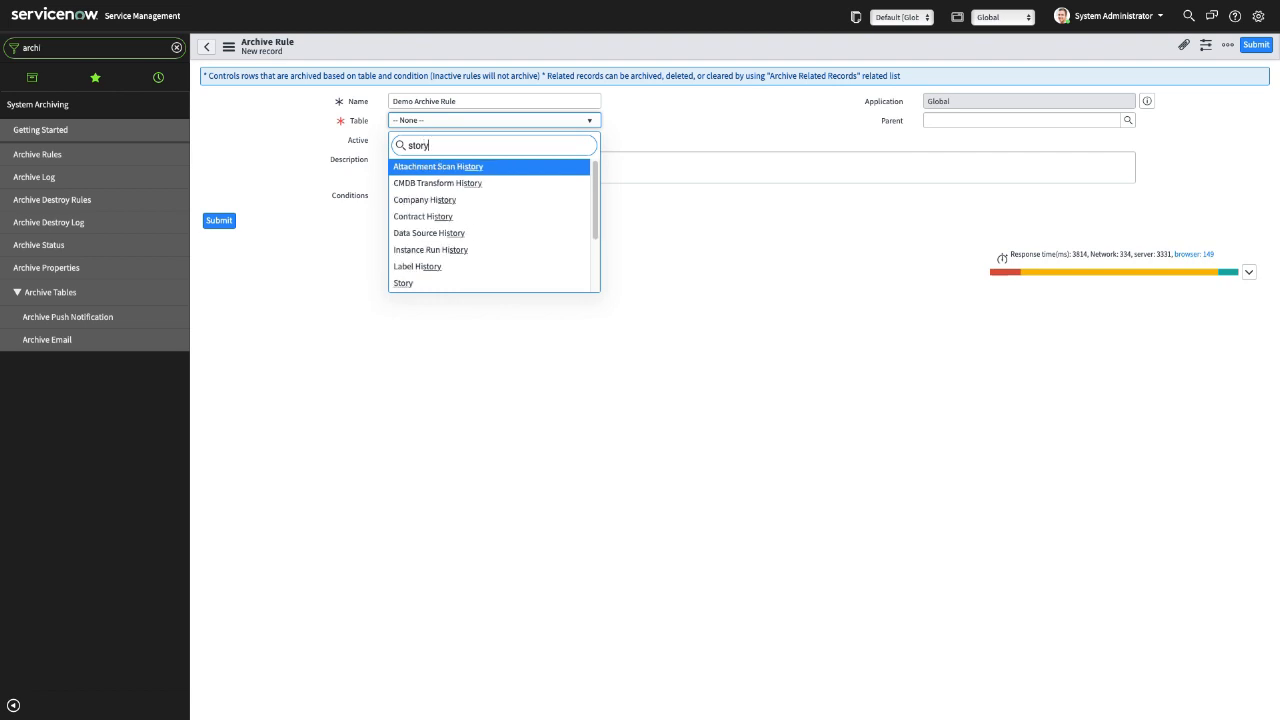
{"action": "key", "text": "Down"}
{"action": "key", "text": "Down"}
{"action": "key", "text": "Down"}
{"action": "key", "text": "Down"}
{"action": "key", "text": "Down"}
{"action": "key", "text": "Down"}
{"action": "key", "text": "Down"}
{"action": "key", "text": "Down"}
{"action": "key", "text": "Down"}
{"action": "key", "text": "Up"}
{"action": "key", "text": "Up"}
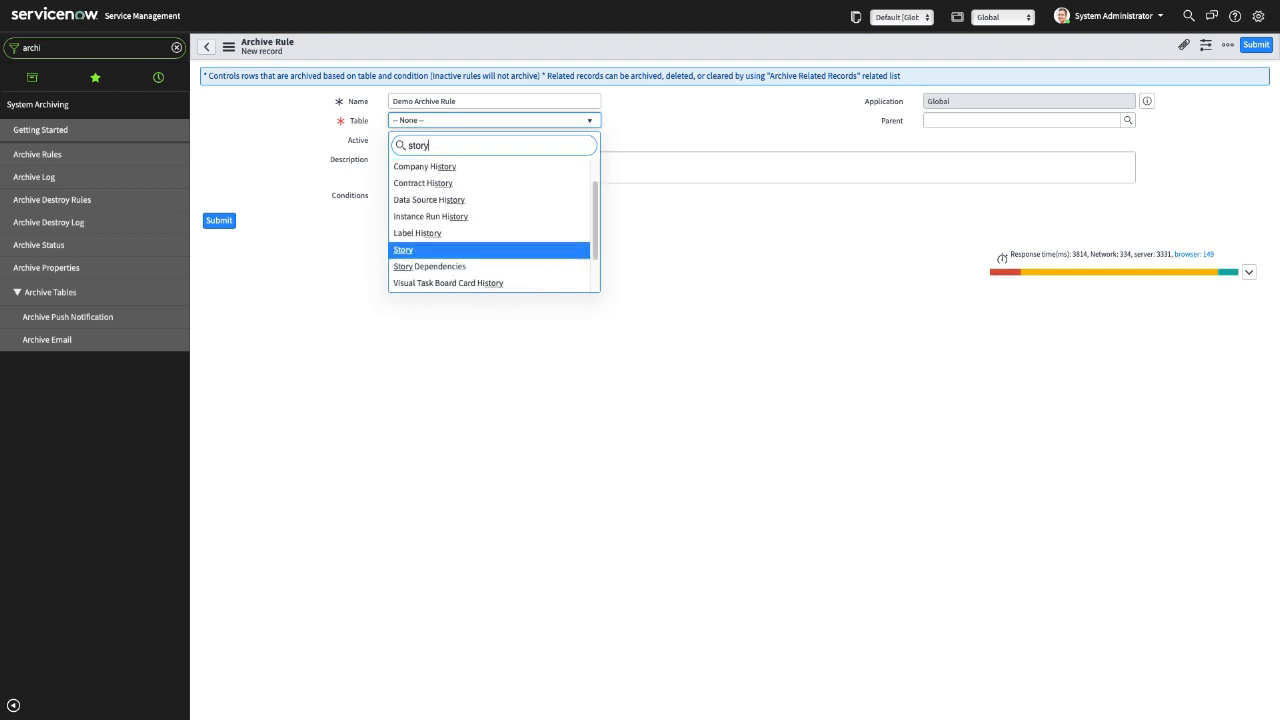
{"action": "key", "text": "Return"}
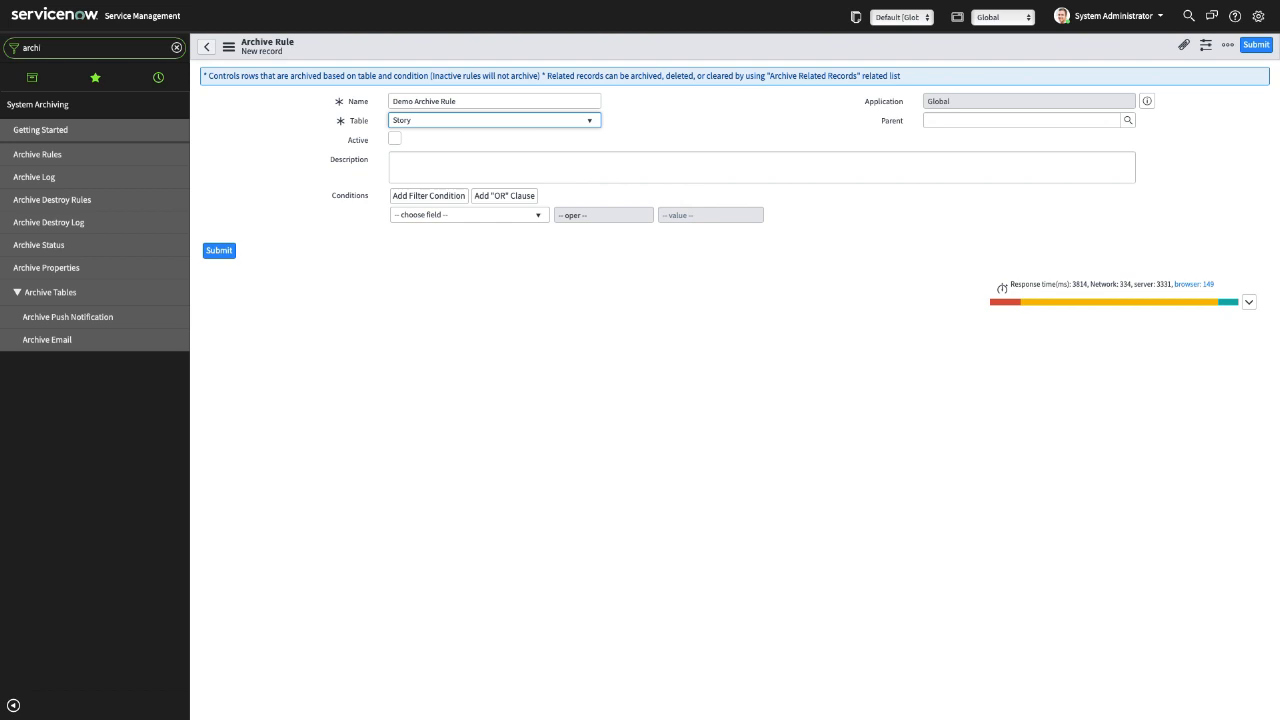
- Check which incident tables are offered among the archive rule's table choices
{"action": "left_click", "coordinate": [482, 123]}
{"action": "type", "text": "incide"}
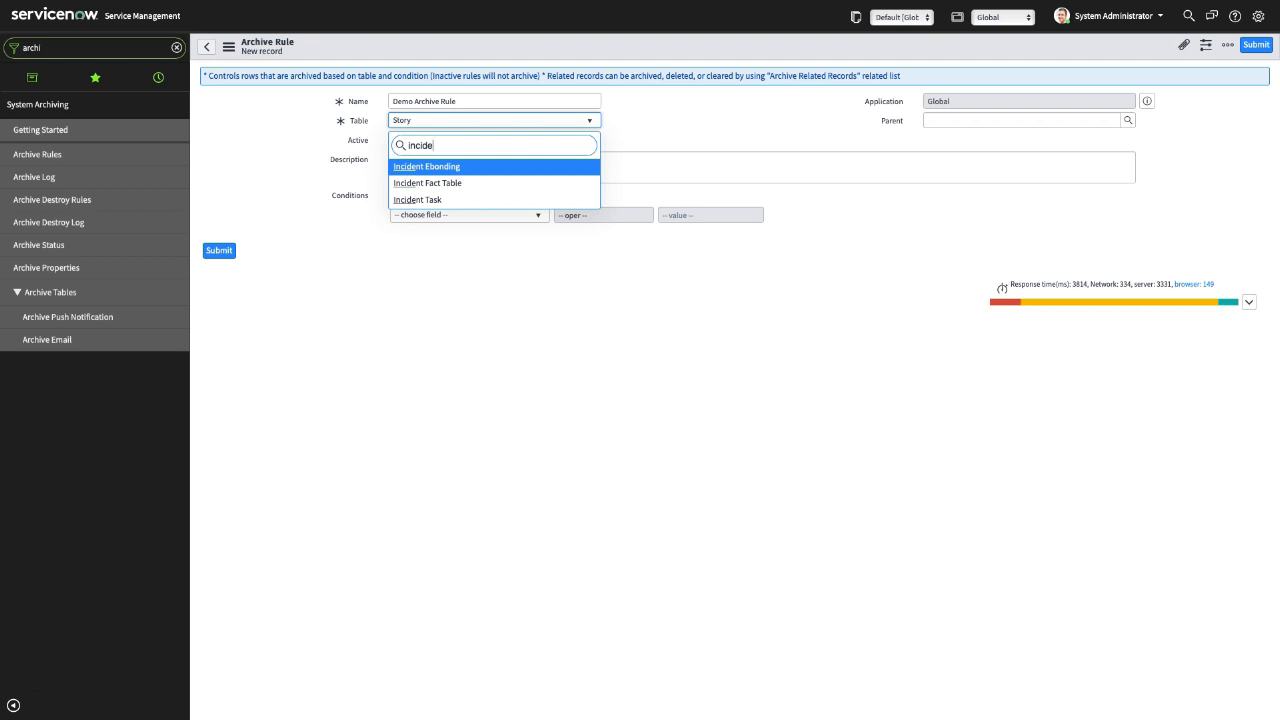
{"action": "key", "text": "BackSpace"}
{"action": "key", "text": "BackSpace"}
{"action": "key", "text": "BackSpace"}
{"action": "key", "text": "BackSpace"}
{"action": "key", "text": "BackSpace"}
{"action": "key", "text": "BackSpace"}
{"action": "left_click", "coordinate": [643, 128]}
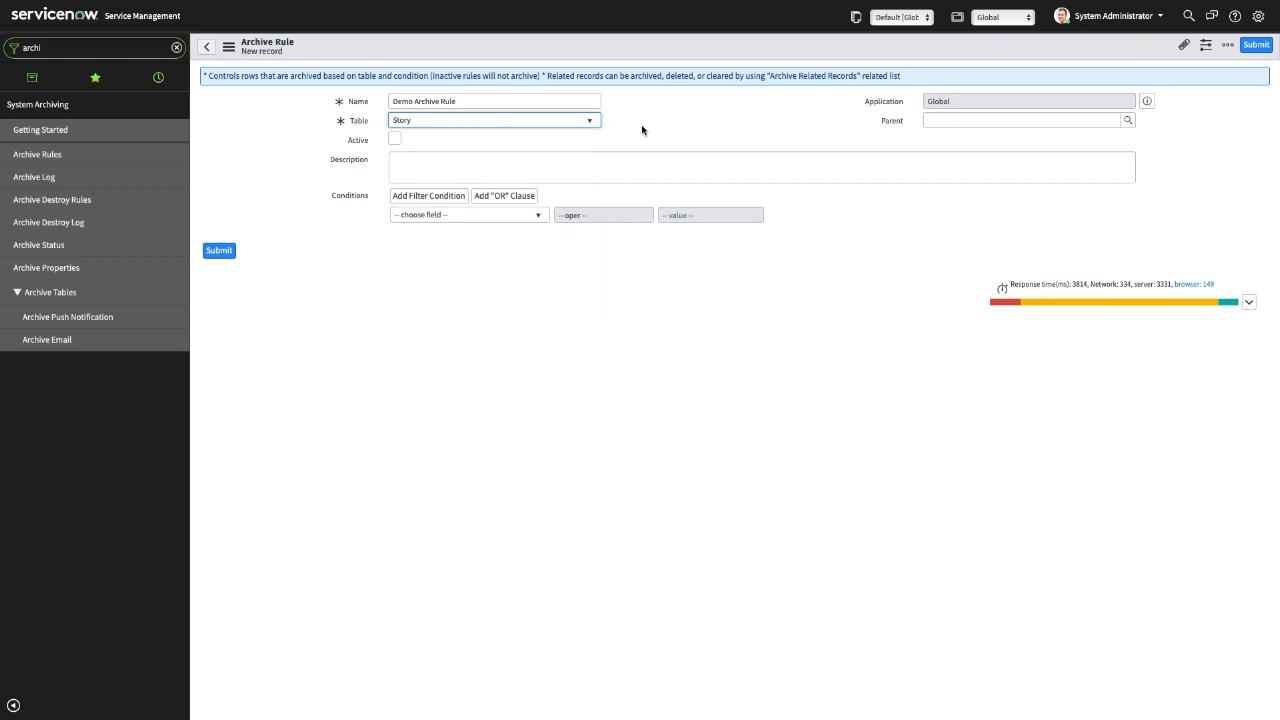
- Enter the description "Enable archiving for story table" and mark the archive rule as active
{"action": "left_click", "coordinate": [427, 164]}
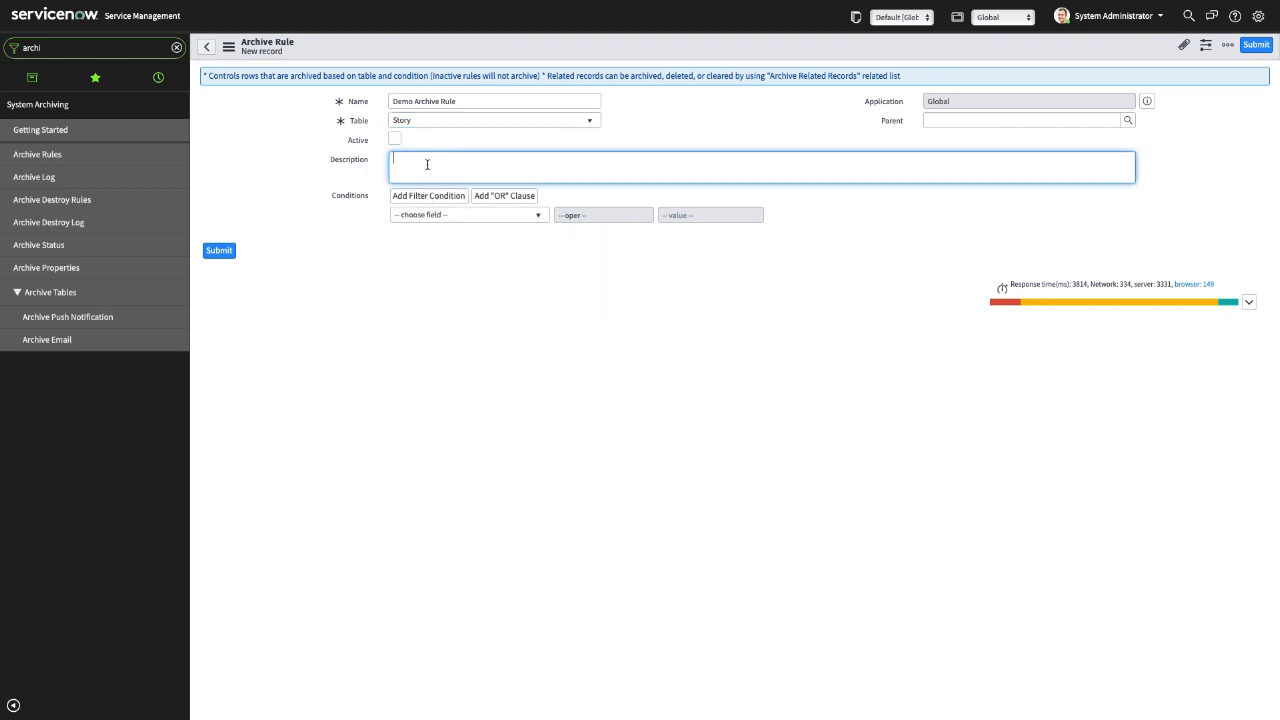
{"action": "type", "text": "Enable archivinfor story table"}
{"action": "left_click", "coordinate": [702, 146]}
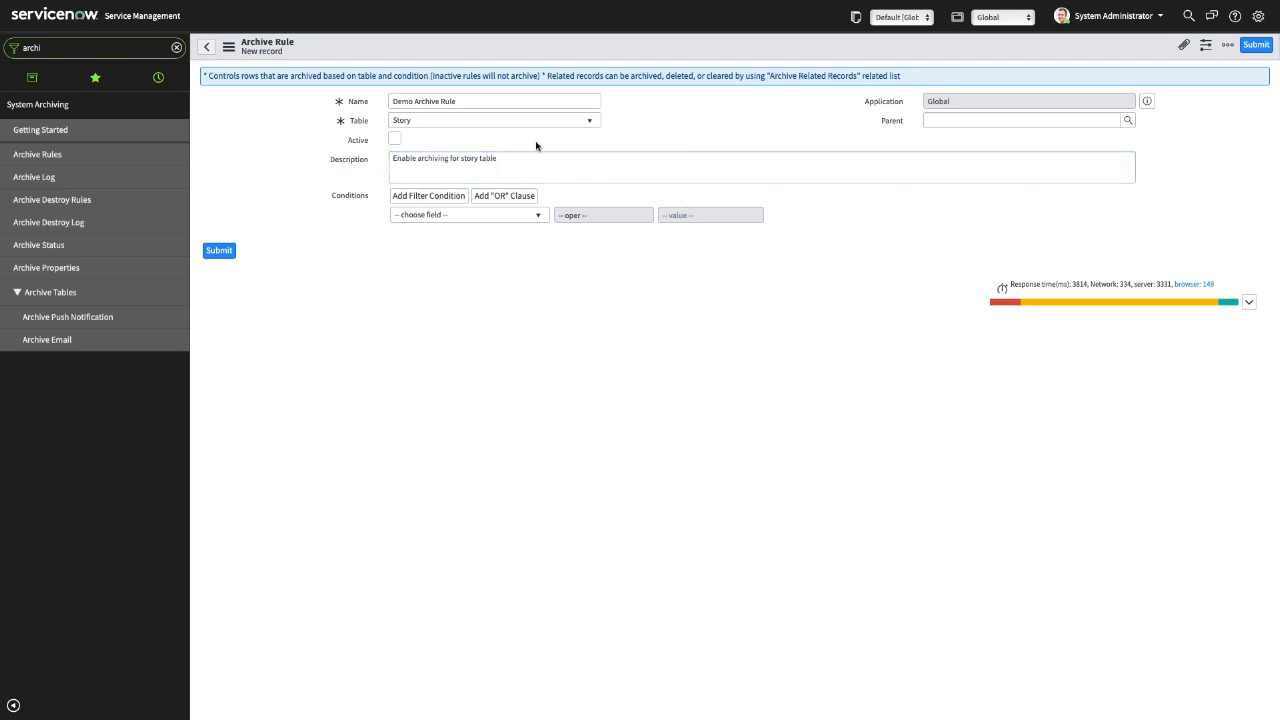
{"action": "left_click", "coordinate": [395, 140]}
- Review the archive rules available as a parent, and return to the new rule form
{"action": "left_click", "coordinate": [1129, 121]}
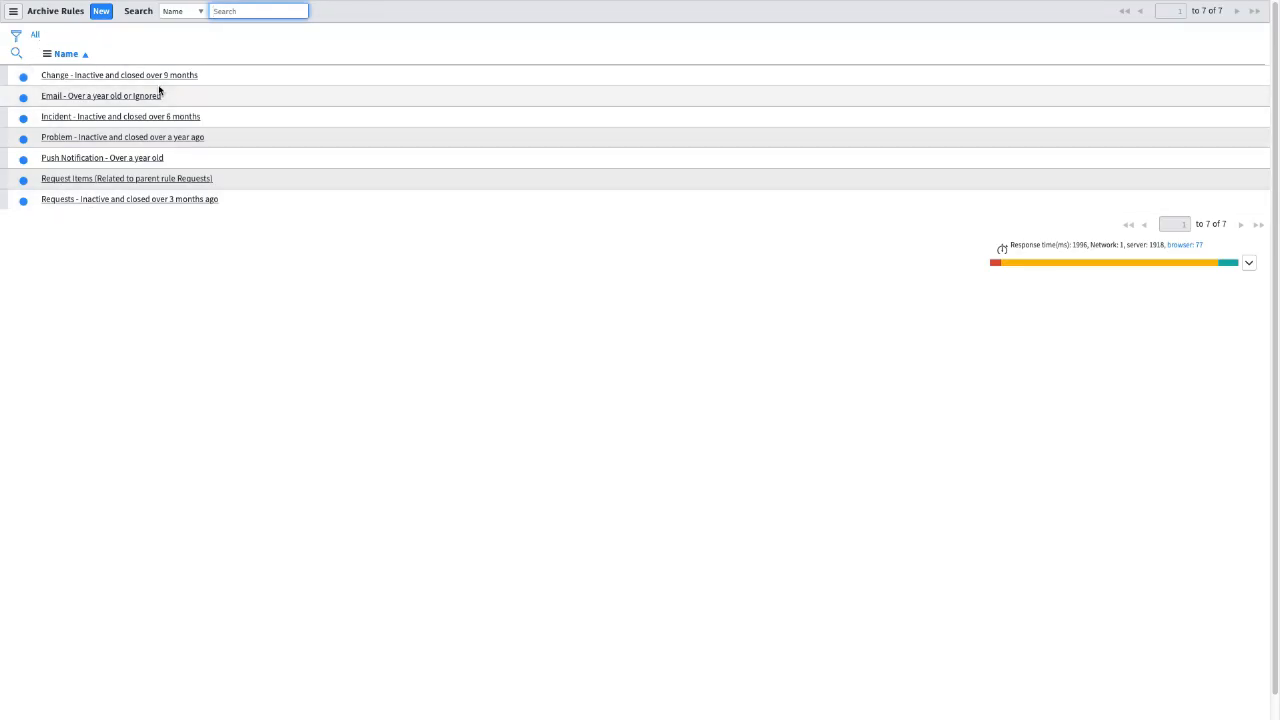
{"action": "mouse_move", "coordinate": [466, 2]}
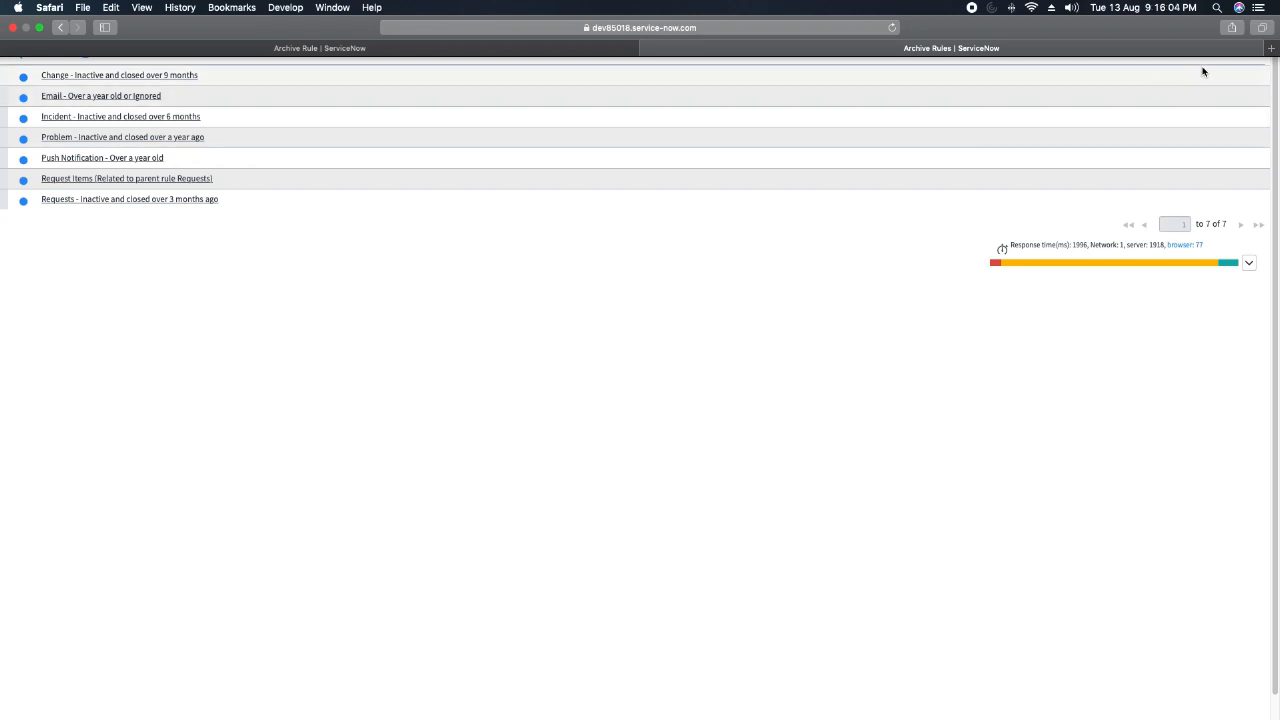
{"action": "left_click", "coordinate": [649, 48]}
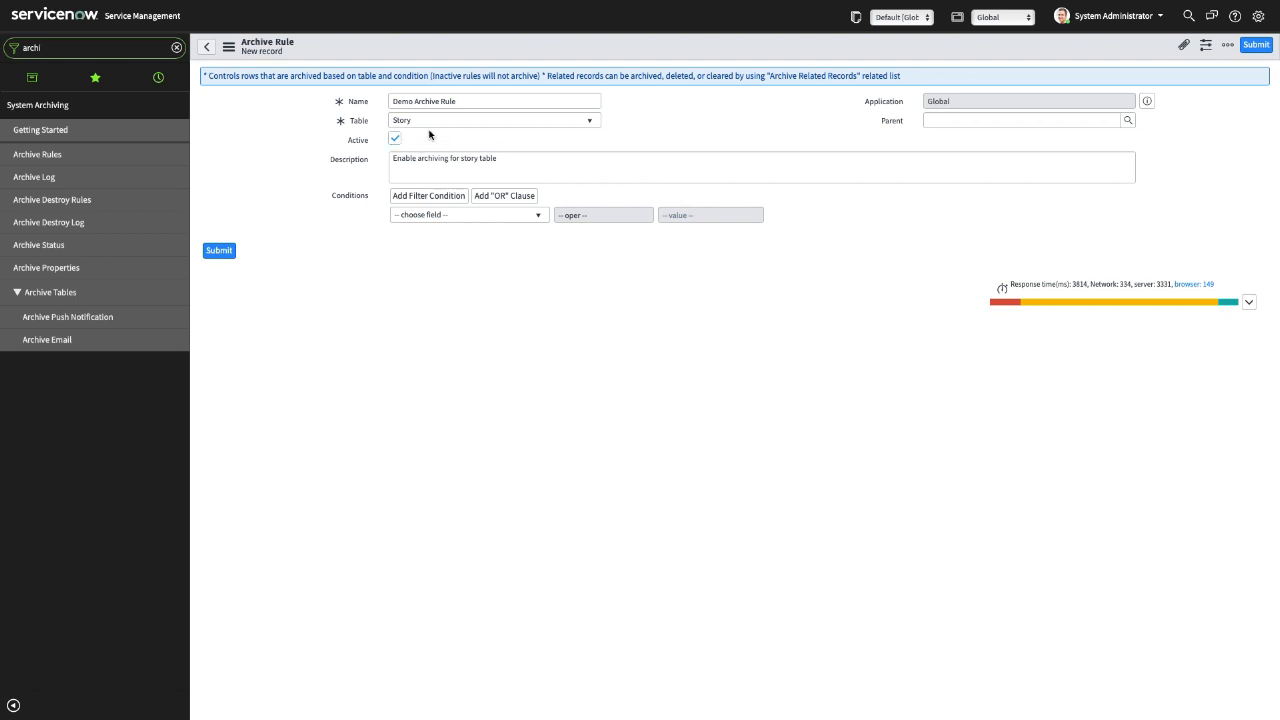
{"action": "left_click", "coordinate": [484, 222]}
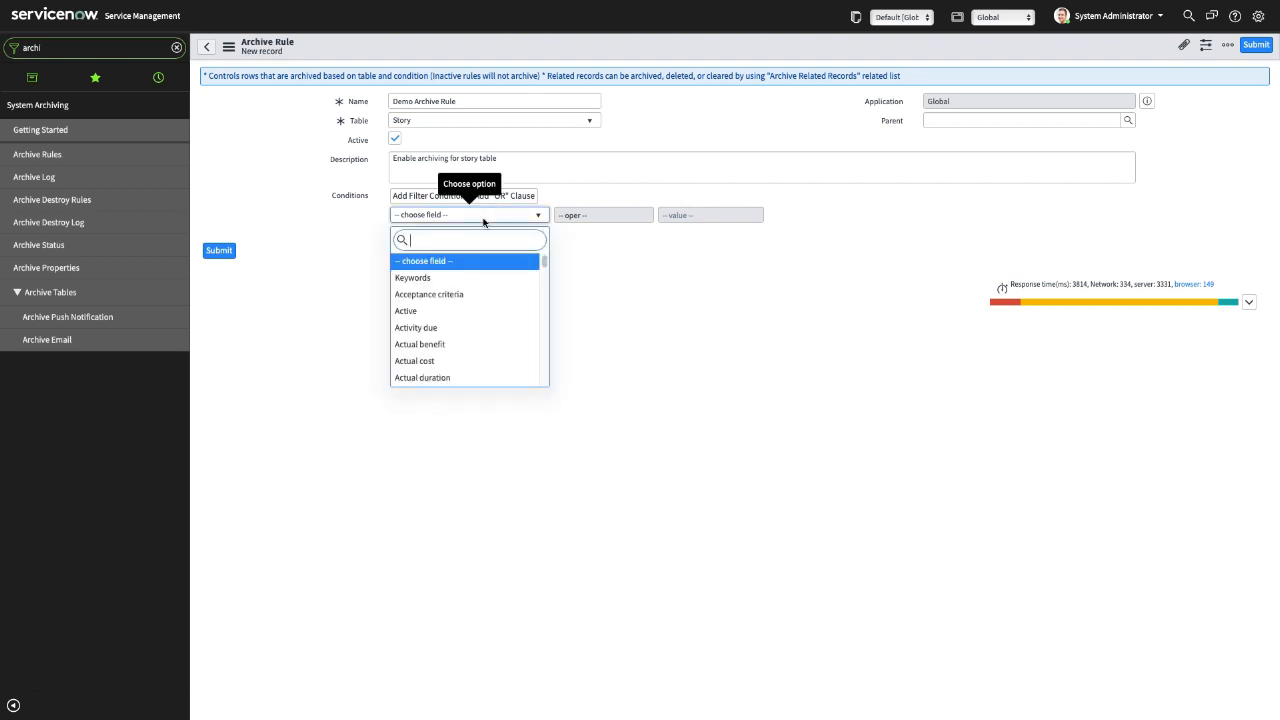
{"action": "type", "text": "creat"}
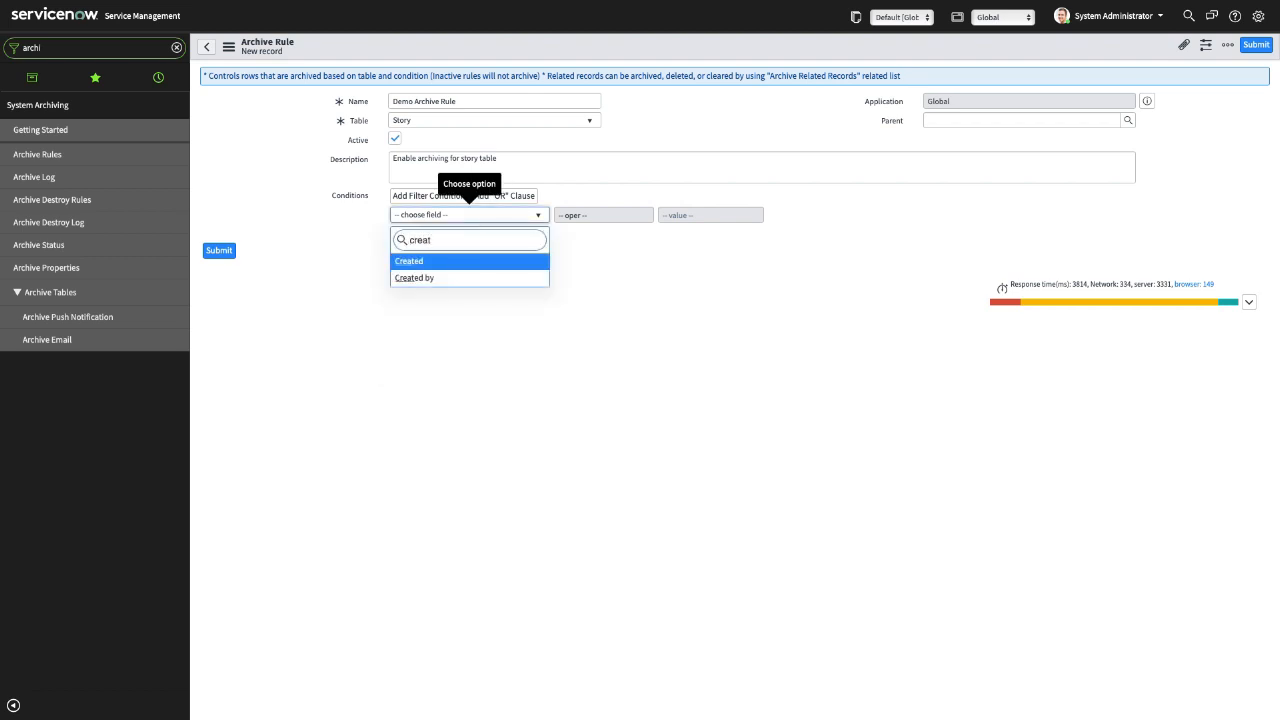
{"action": "key", "text": "Return"}
{"action": "left_click", "coordinate": [614, 215]}
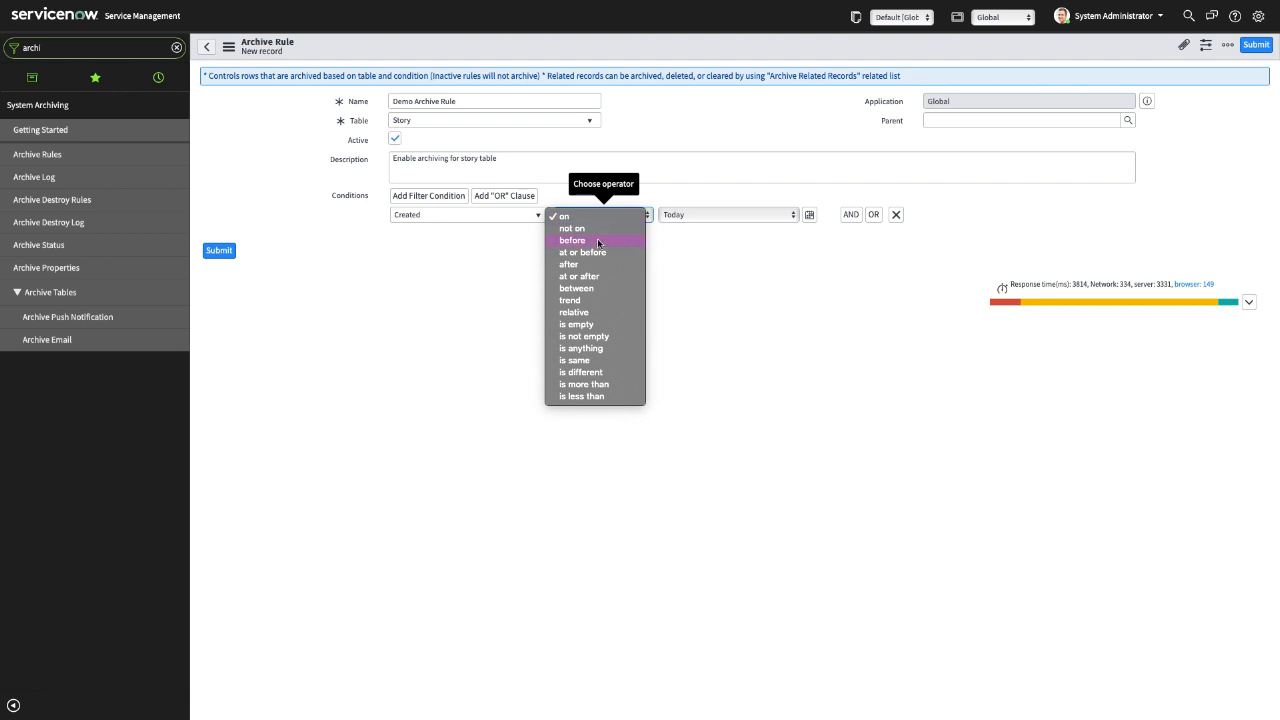
{"action": "left_click", "coordinate": [598, 242]}
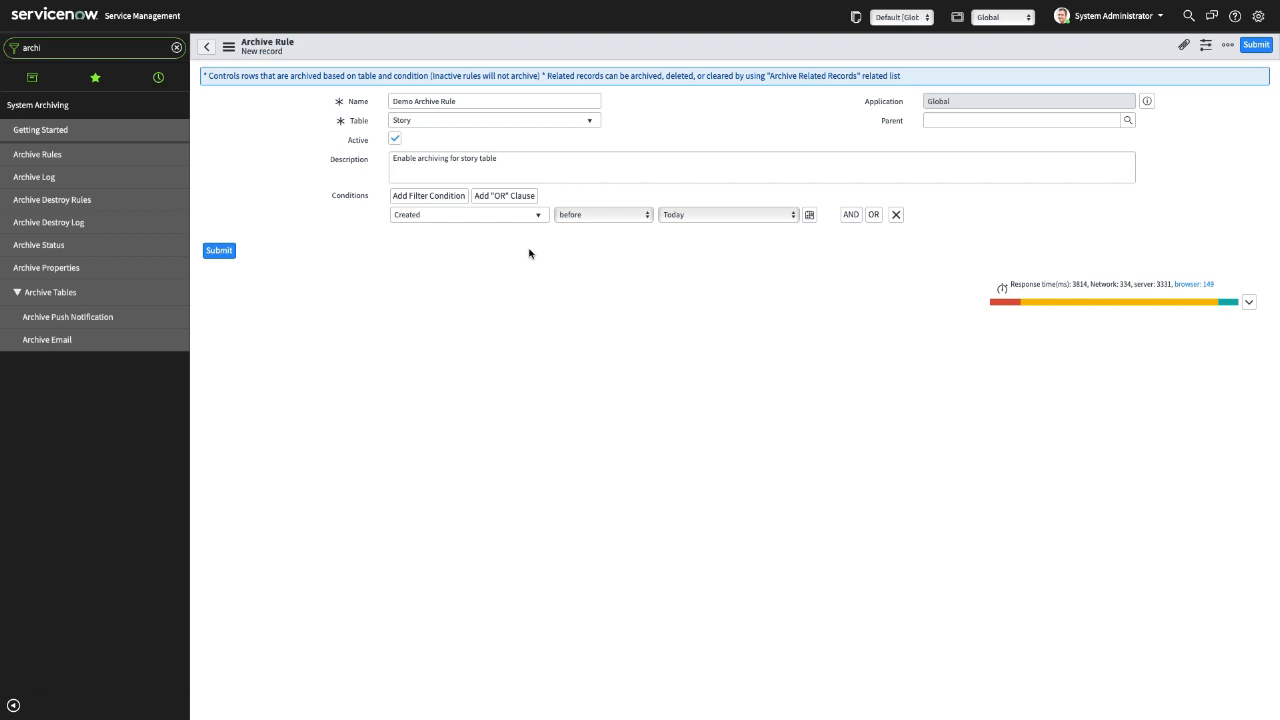
{"action": "left_click", "coordinate": [724, 216]}
{"action": "left_click", "coordinate": [724, 217]}
{"action": "left_click", "coordinate": [810, 216]}
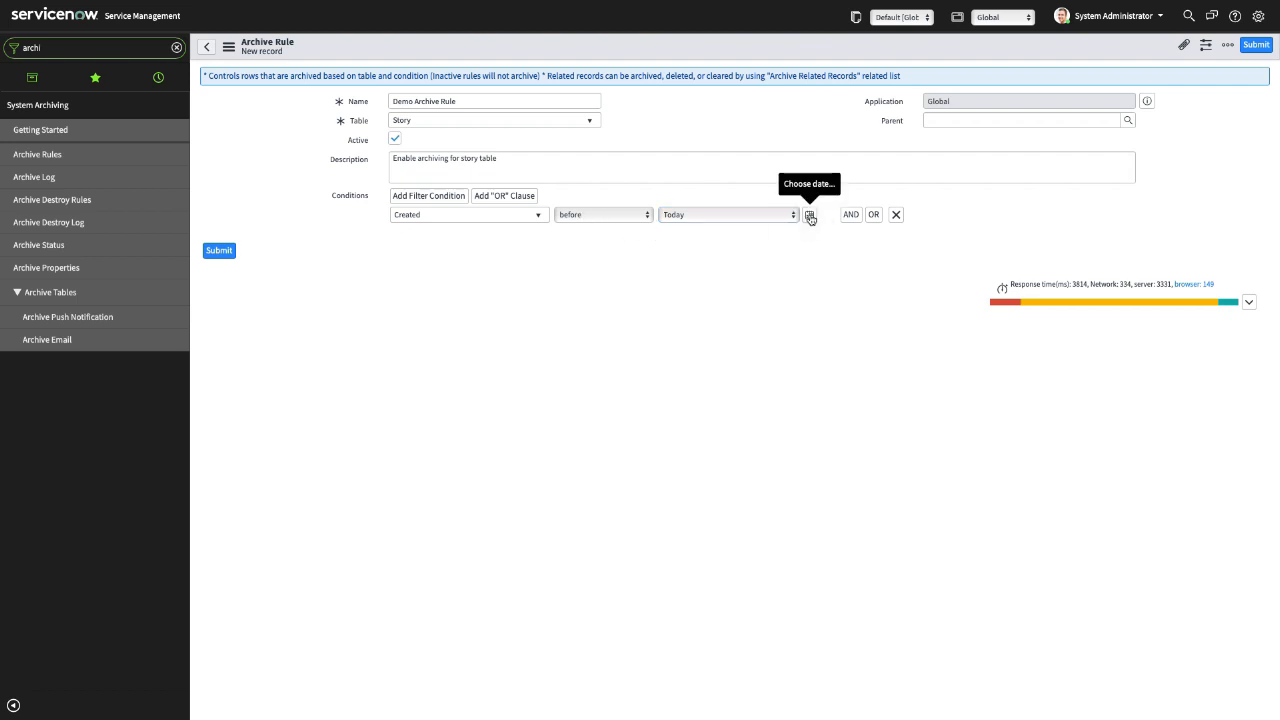
{"action": "left_click", "coordinate": [810, 218]}
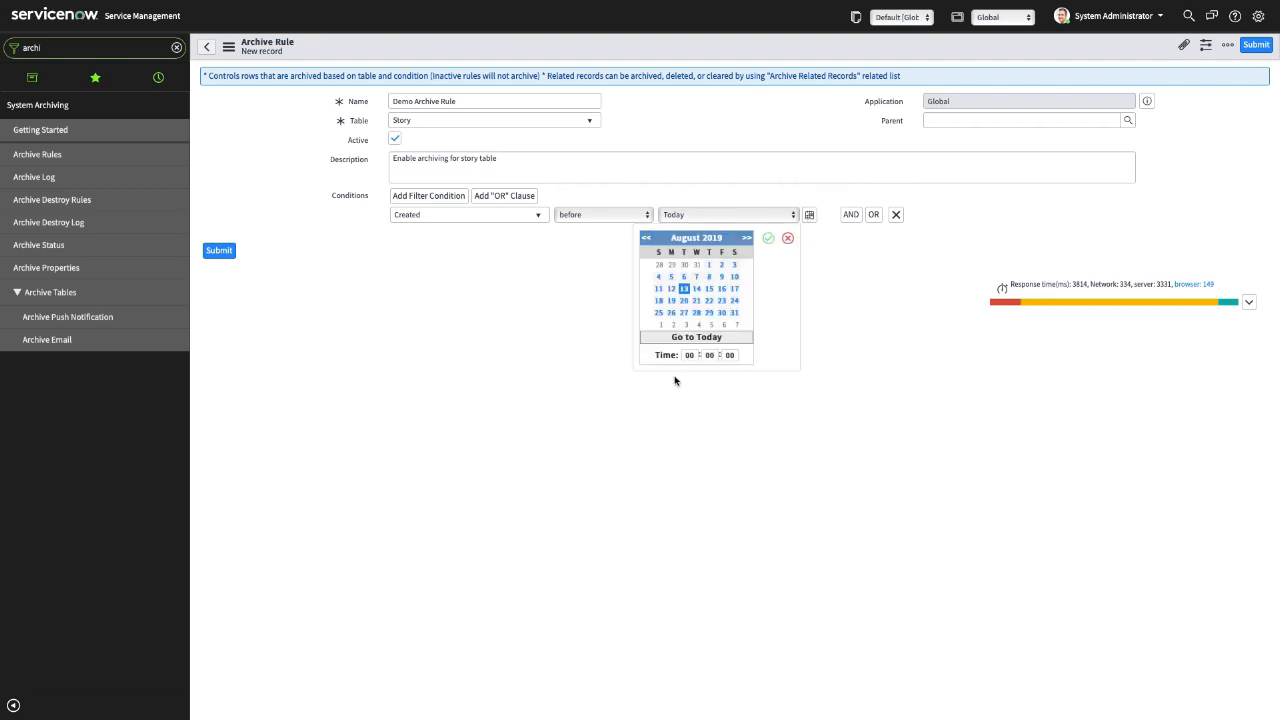
{"action": "left_click", "coordinate": [767, 239]}
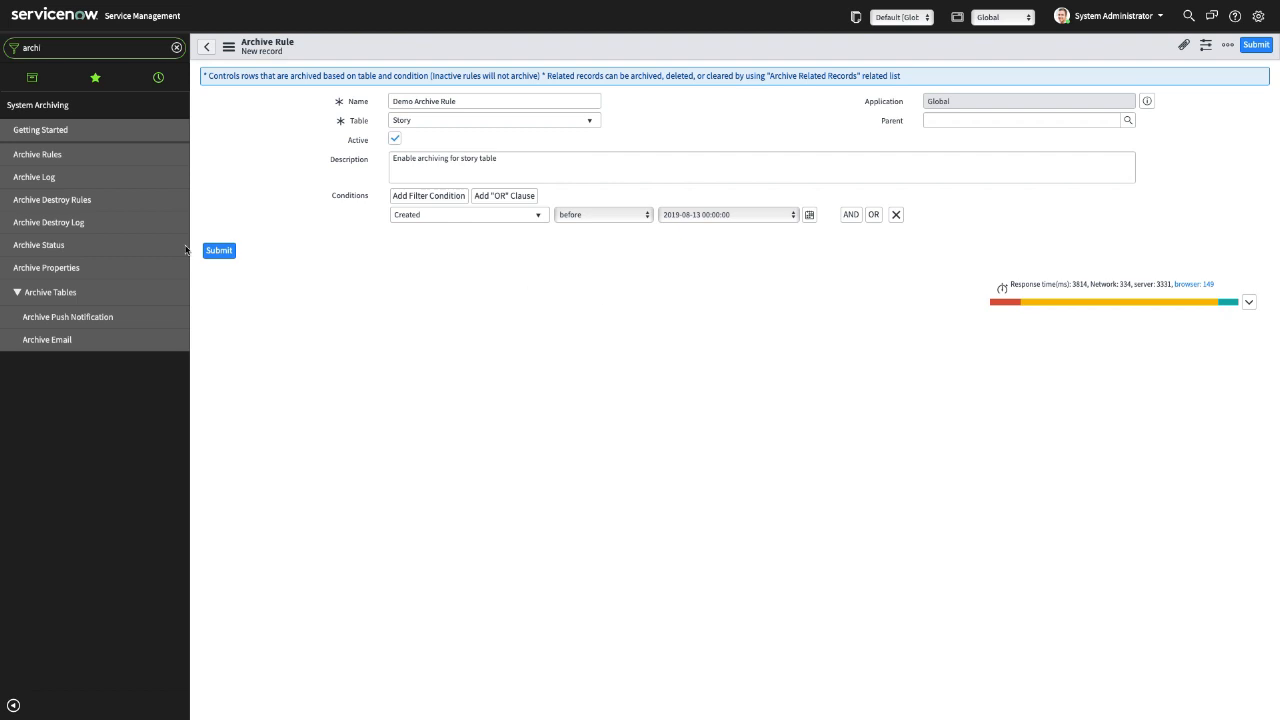
- Save the new archive rule, then mark it active again and save that change
{"action": "right_click", "coordinate": [631, 47]}
{"action": "left_click", "coordinate": [649, 57]}
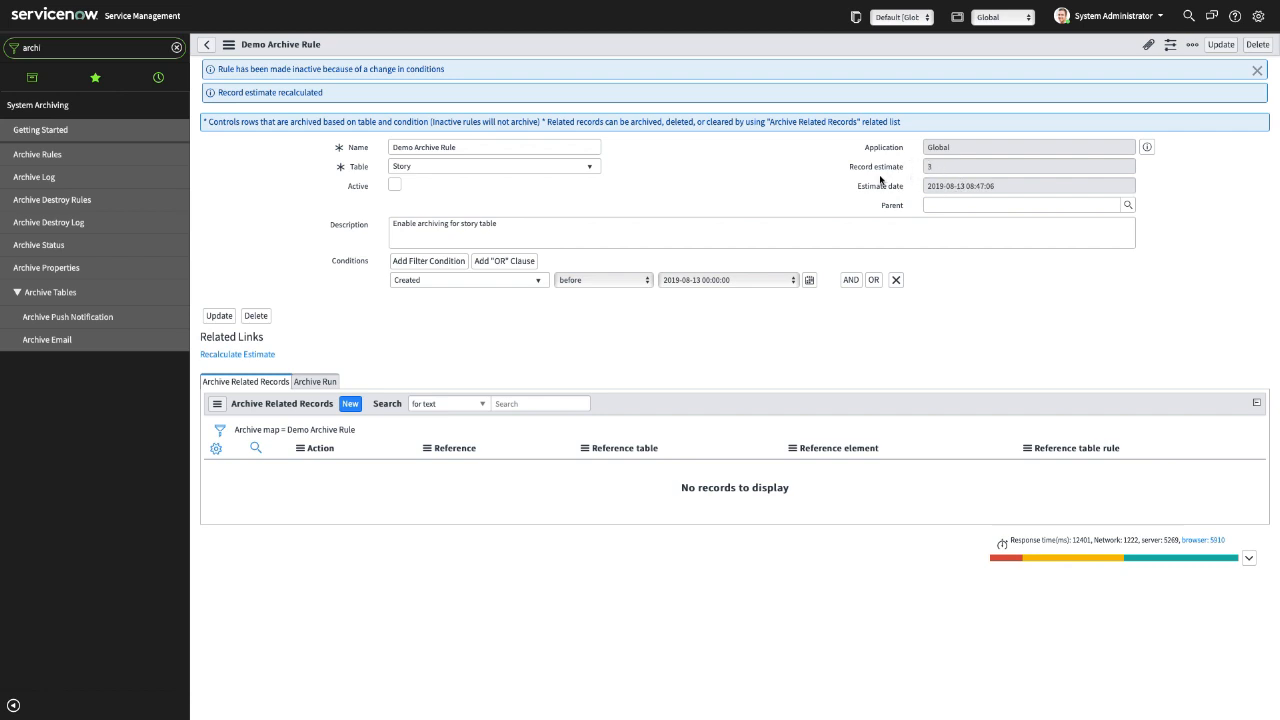
{"action": "left_click", "coordinate": [395, 184]}
{"action": "right_click", "coordinate": [650, 44]}
{"action": "left_click", "coordinate": [665, 51]}
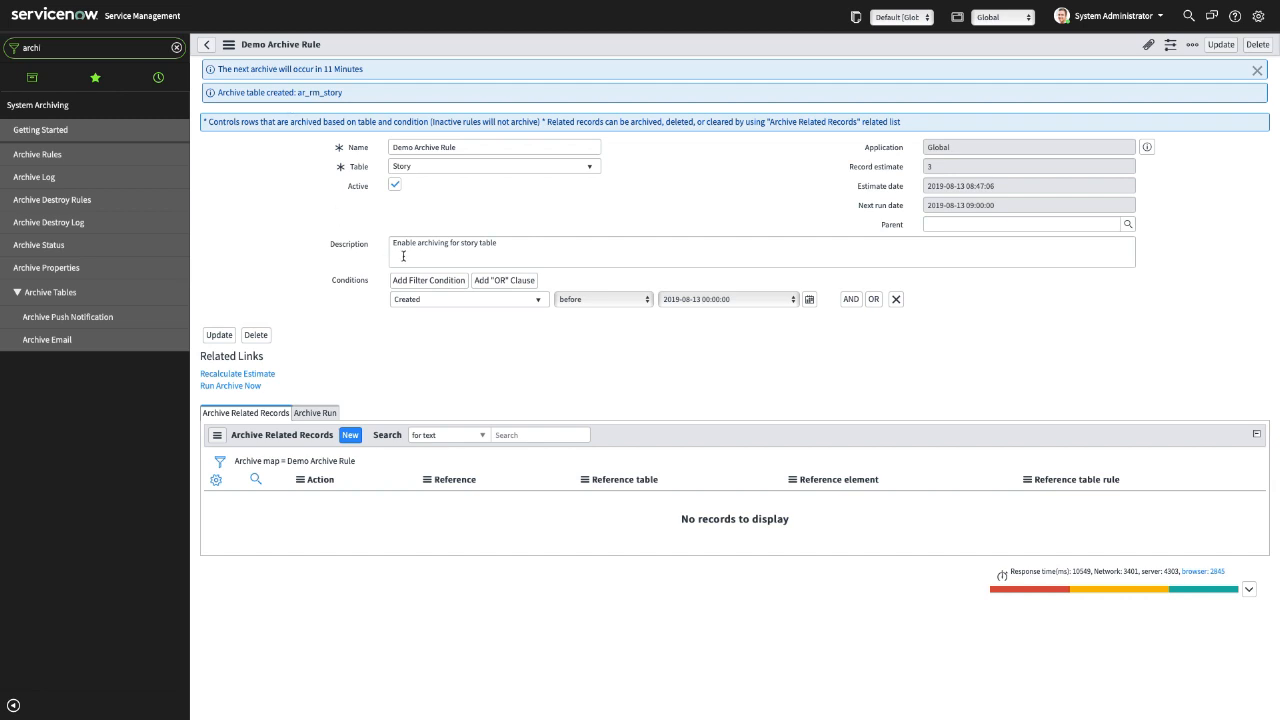
- Run the archive for the Story rule immediately and open the archive log
{"action": "left_click", "coordinate": [230, 388]}
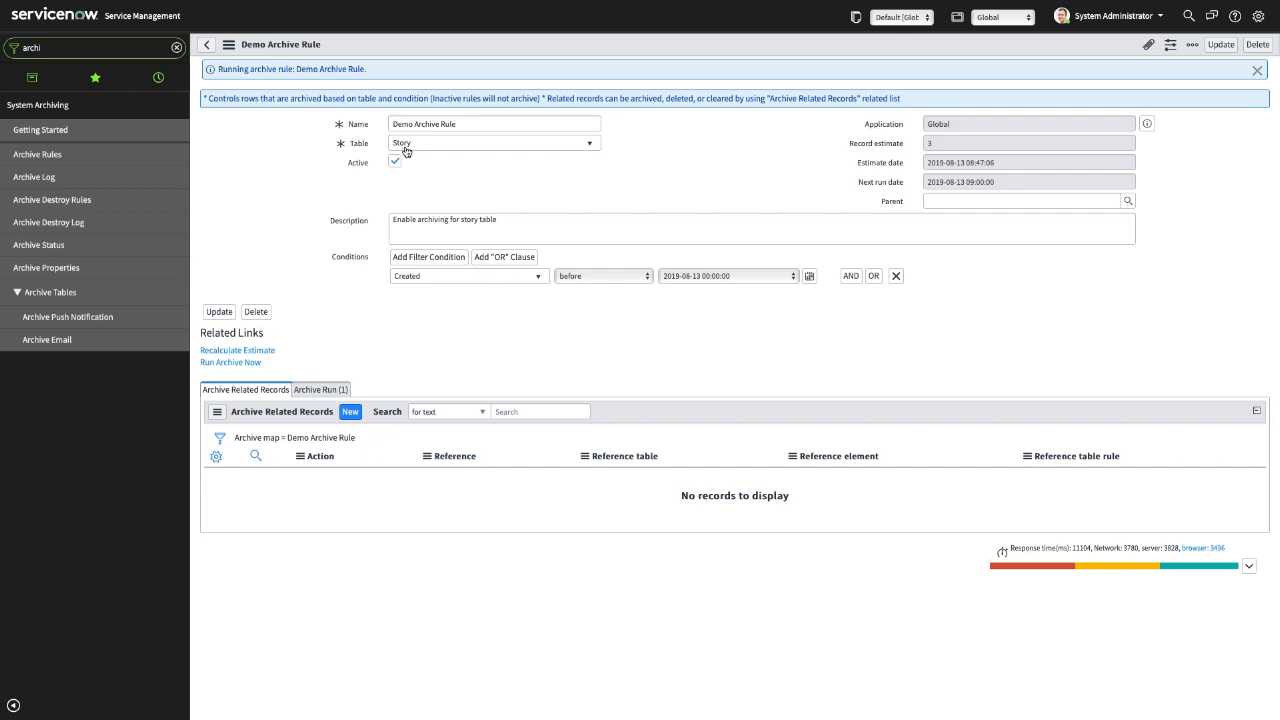
{"action": "left_click", "coordinate": [35, 177]}
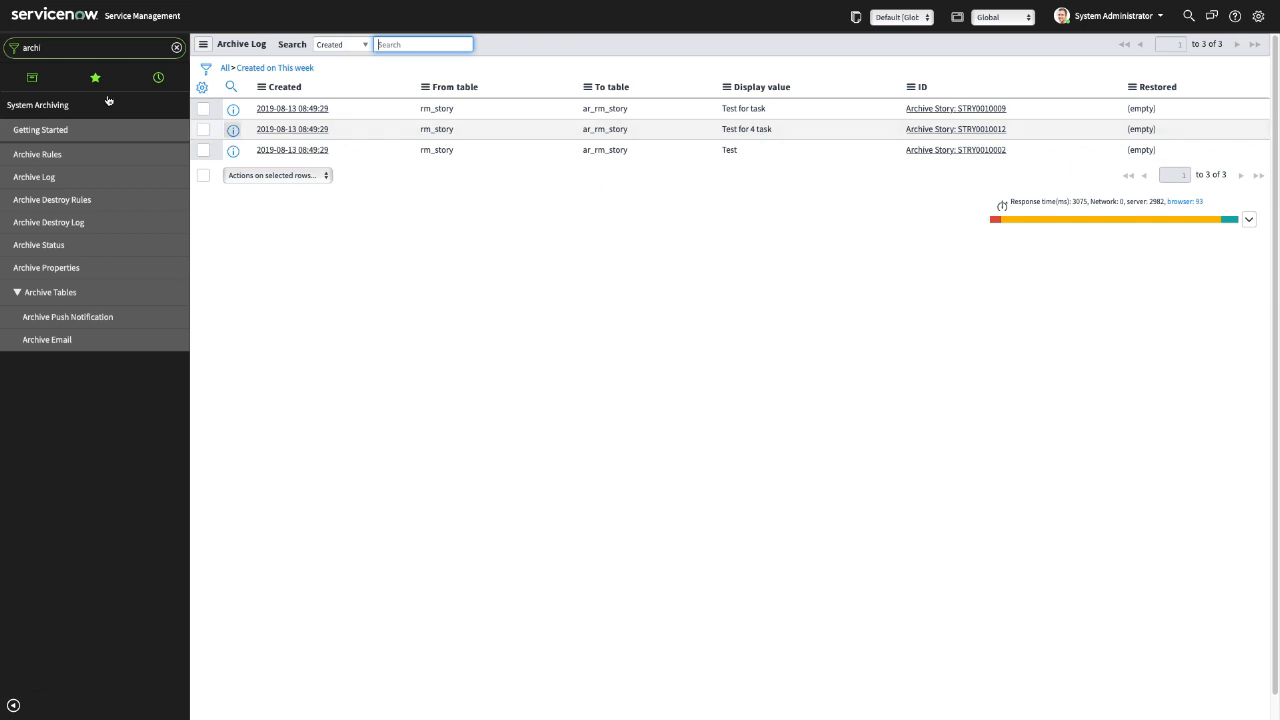
- Filter the navigator by "agile" and open the list of all stories in the backlog
{"action": "left_click", "coordinate": [52, 54]}
{"action": "type", "text": "s"}
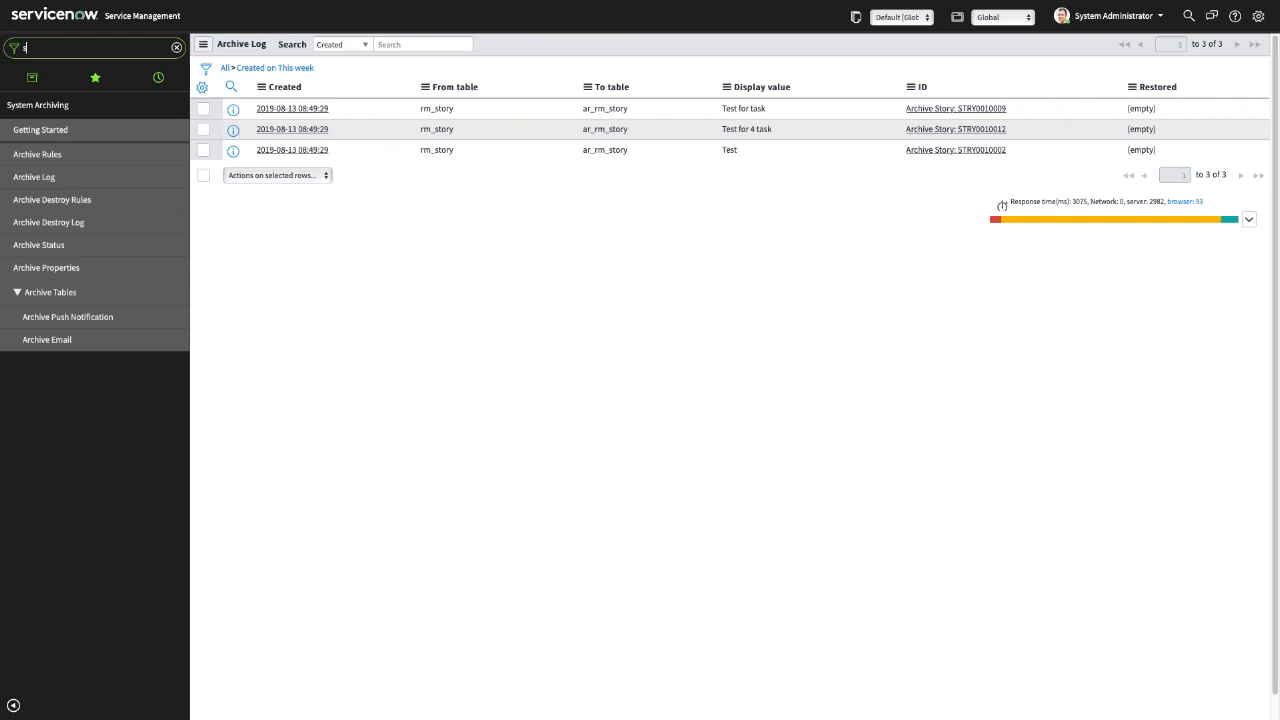
{"action": "type", "text": "t"}
{"action": "key", "text": "BackSpace"}
{"action": "key", "text": "BackSpace"}
{"action": "type", "text": "ag"}
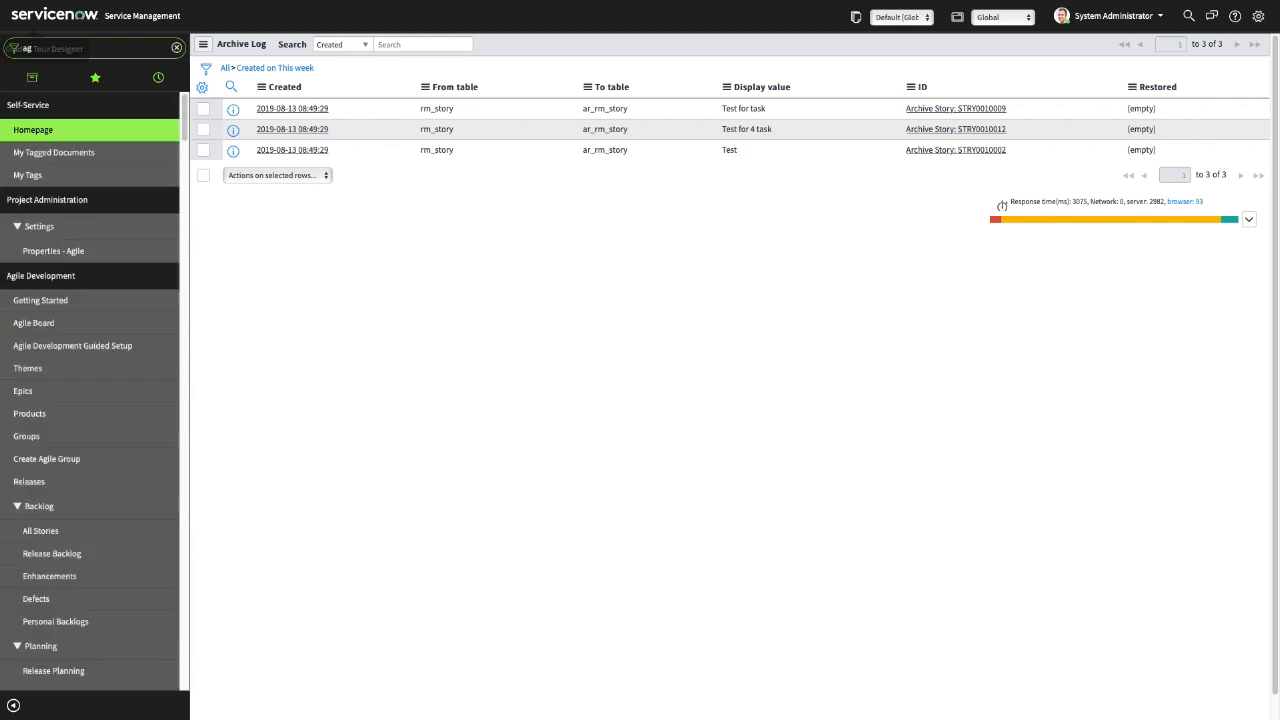
{"action": "type", "text": "ile"}
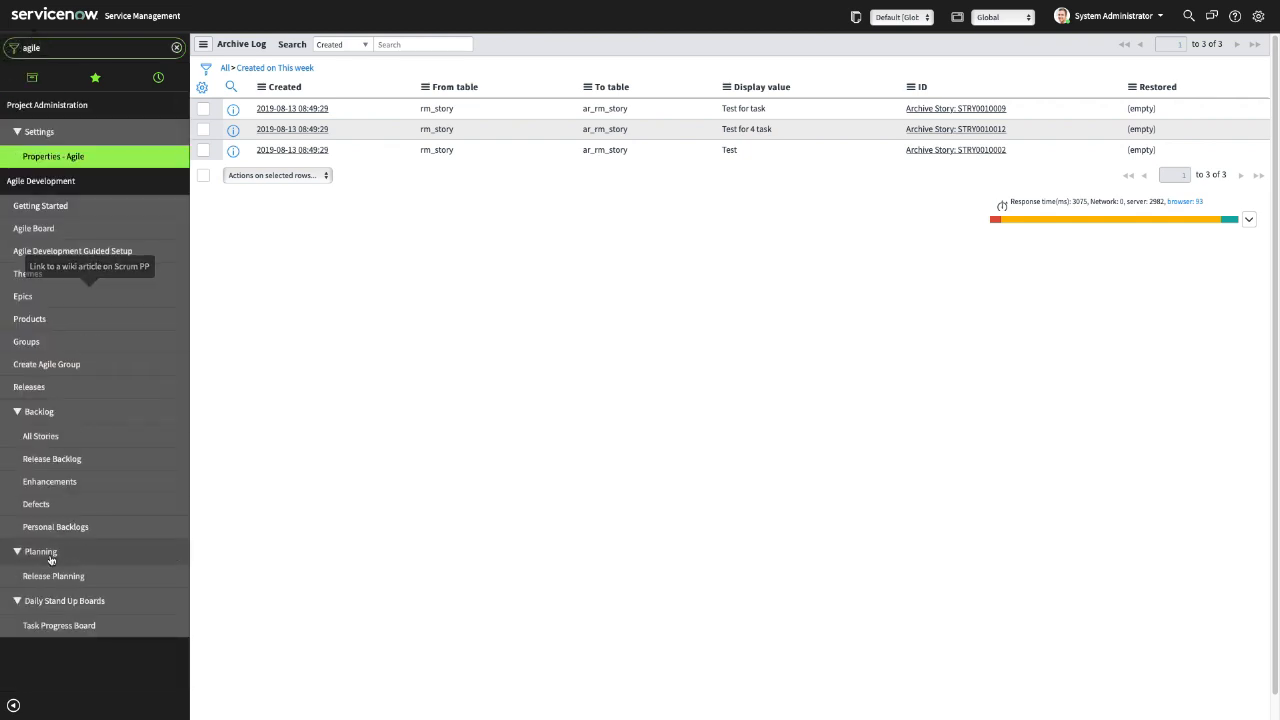
{"action": "left_click", "coordinate": [44, 438]}
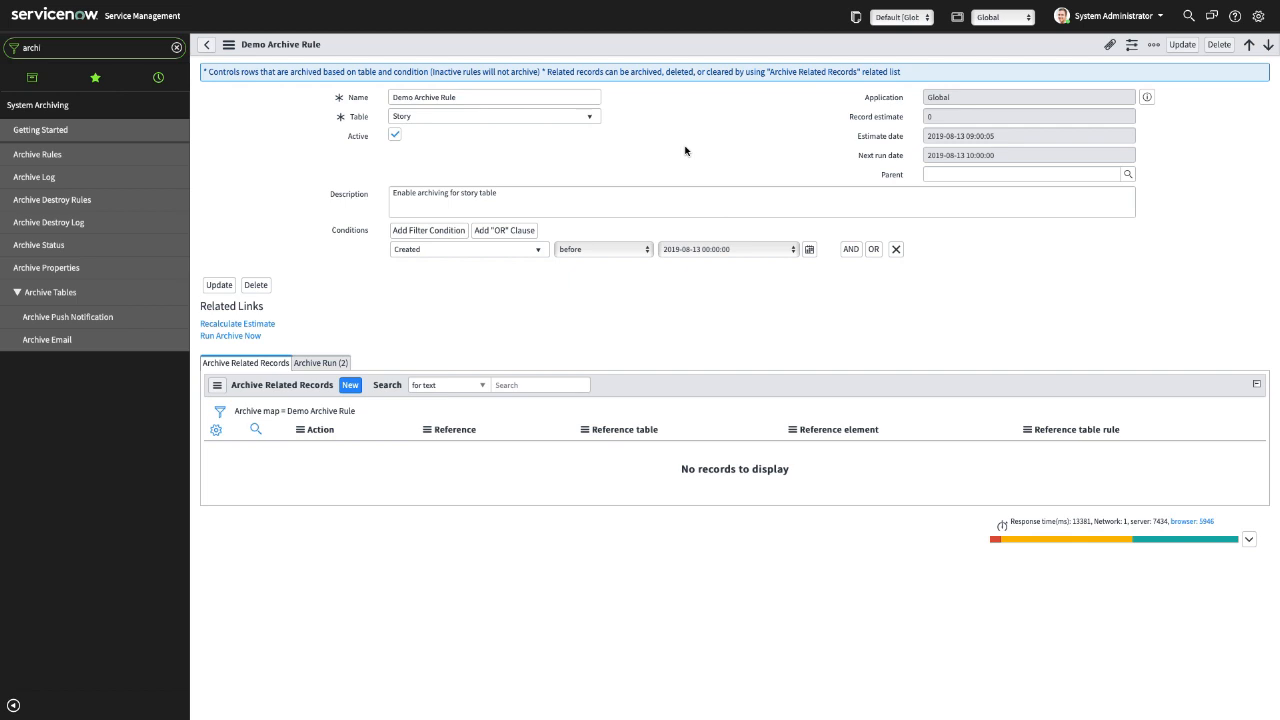
- Start a new archive related record for Demo Archive Rule and set its action to Archive
{"action": "left_click", "coordinate": [353, 390]}
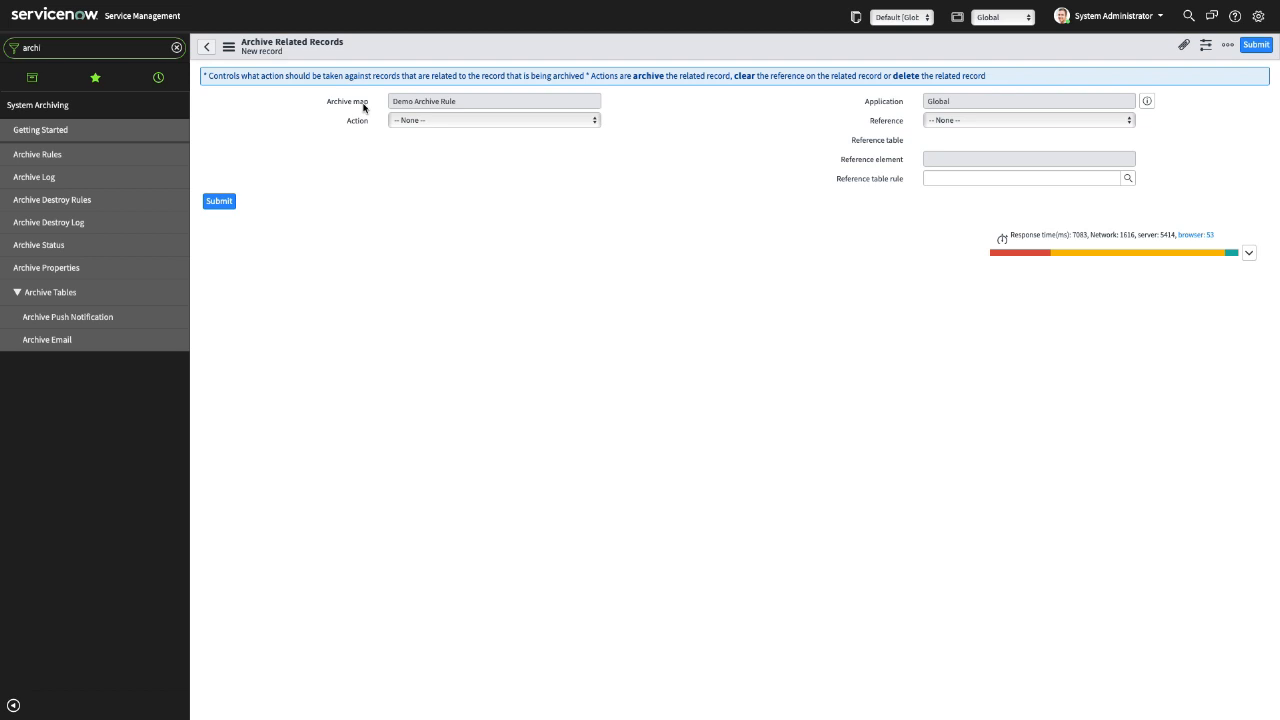
{"action": "left_click", "coordinate": [415, 121]}
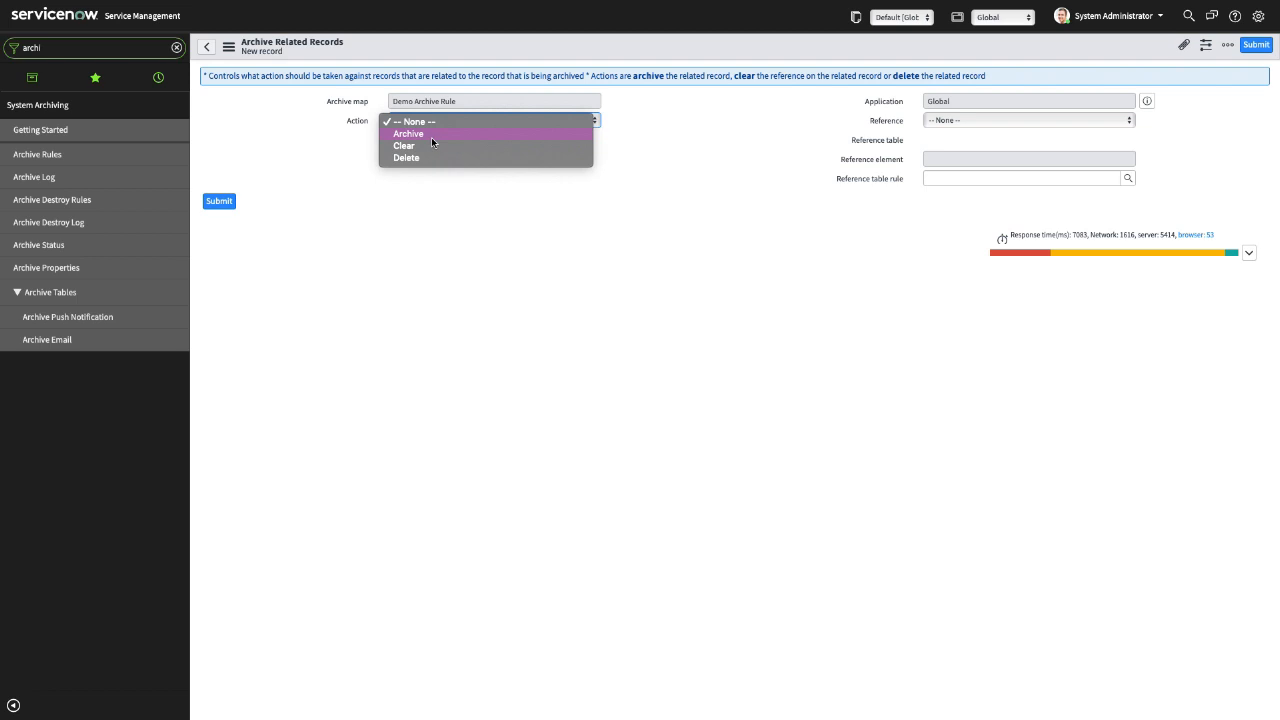
{"action": "left_click", "coordinate": [452, 135]}
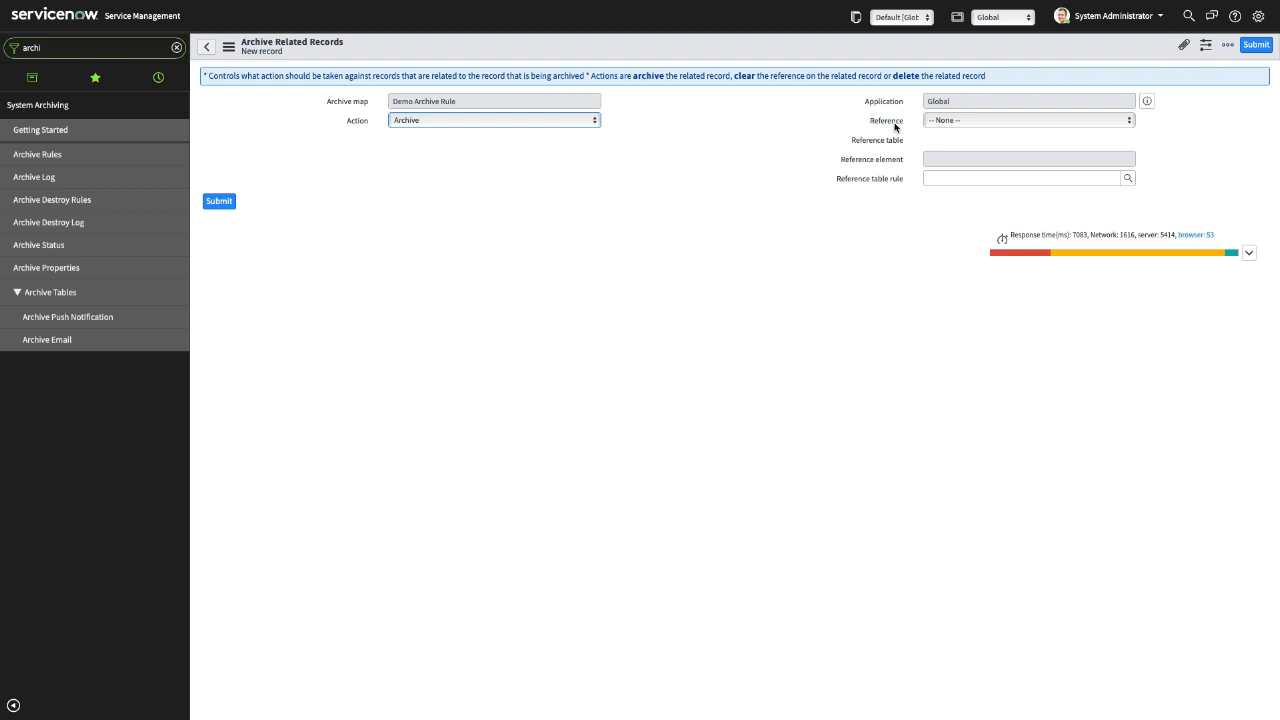
- Set the related record's reference to Parent in Task and save the archive related record
{"action": "left_click", "coordinate": [964, 120]}
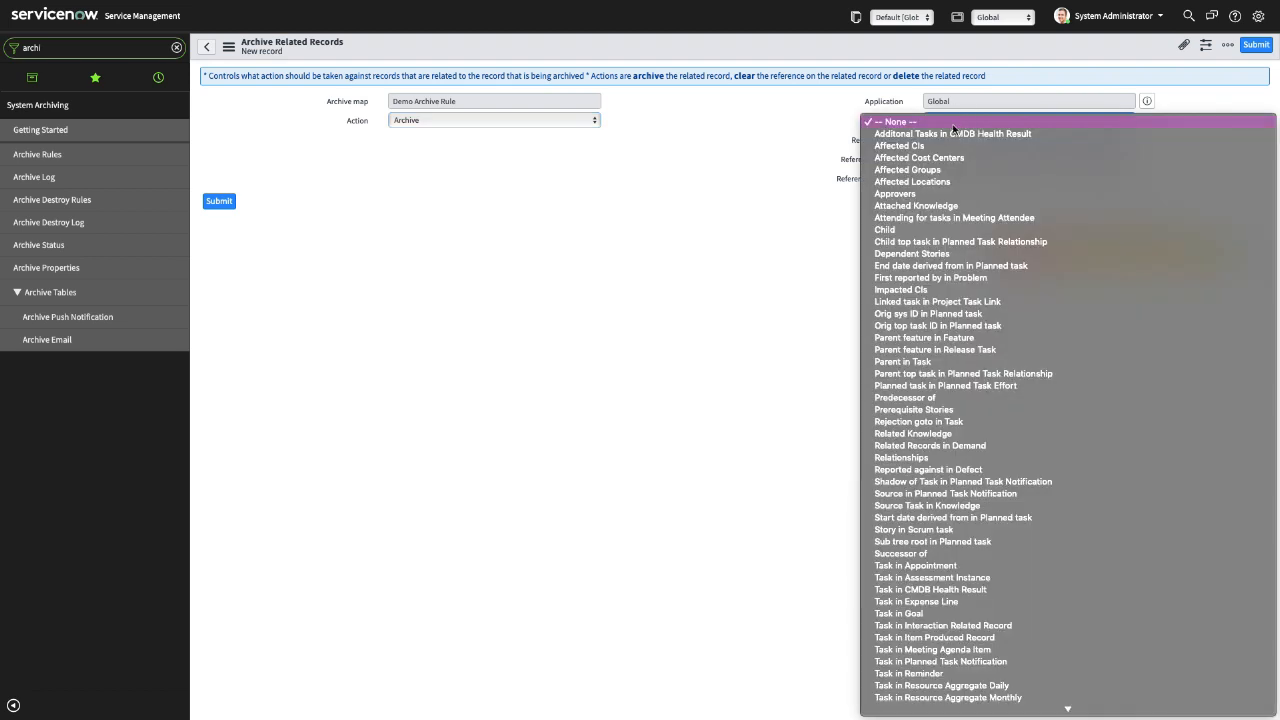
{"action": "scroll", "coordinate": [921, 210], "scroll_direction": "down", "scroll_amount": 5}
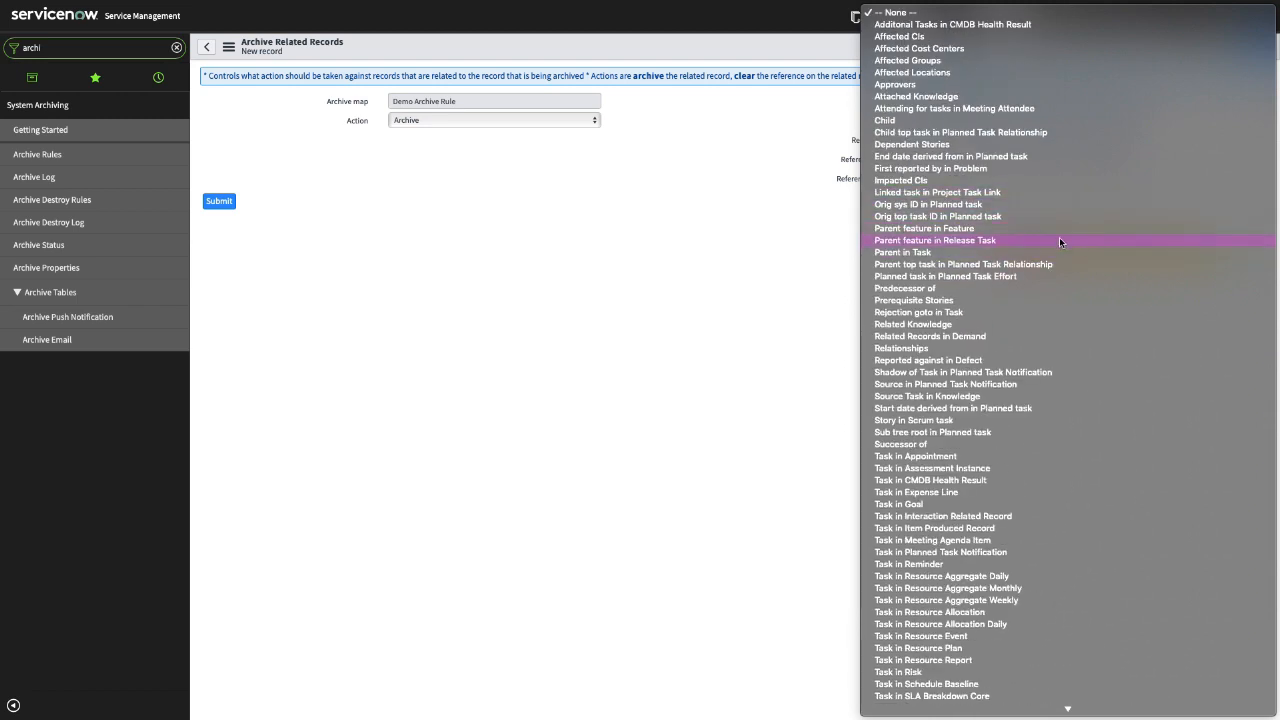
{"action": "scroll", "coordinate": [1059, 241], "scroll_direction": "down", "scroll_amount": 2}
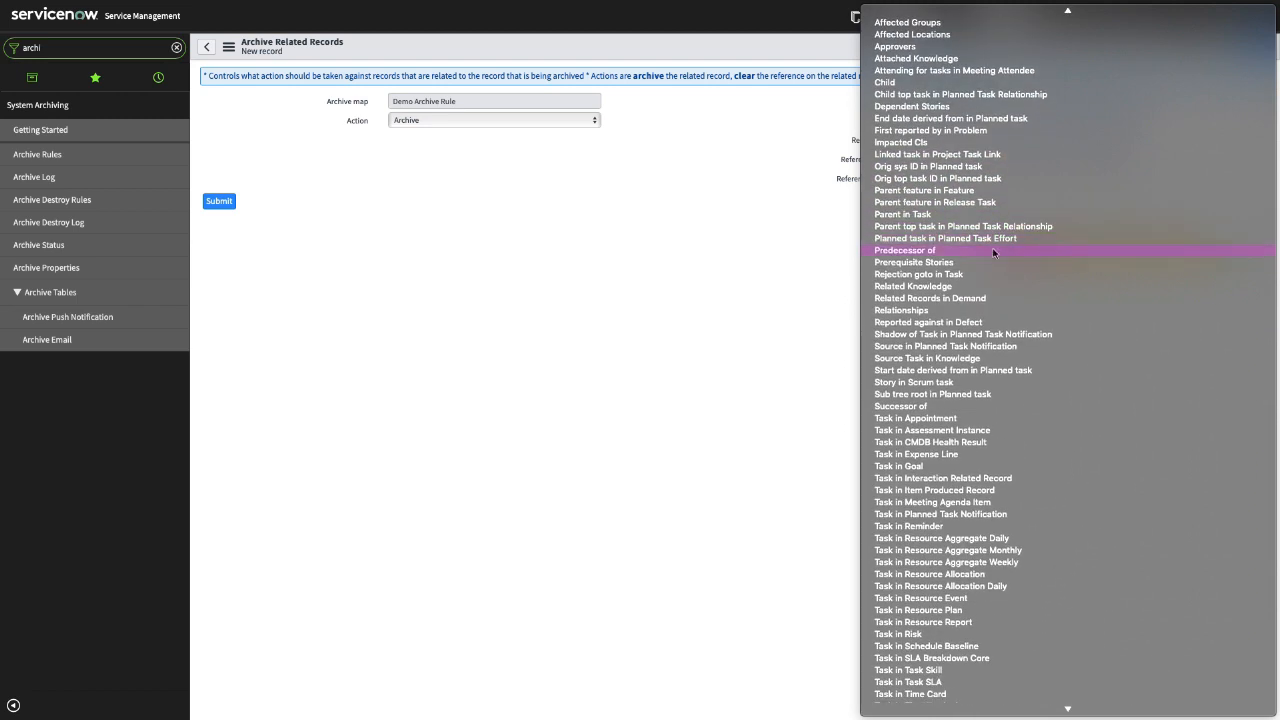
{"action": "left_click", "coordinate": [928, 214]}
{"action": "left_click", "coordinate": [860, 271]}
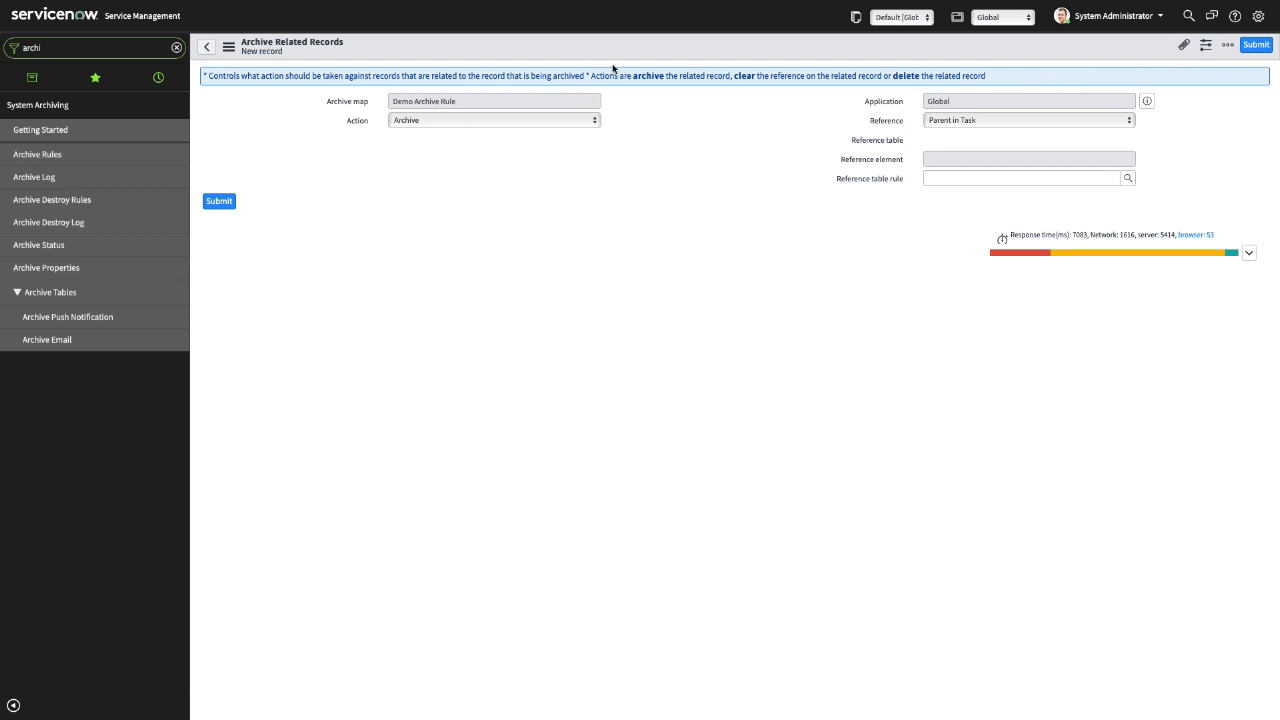
{"action": "right_click", "coordinate": [649, 46]}
{"action": "left_click", "coordinate": [676, 54]}
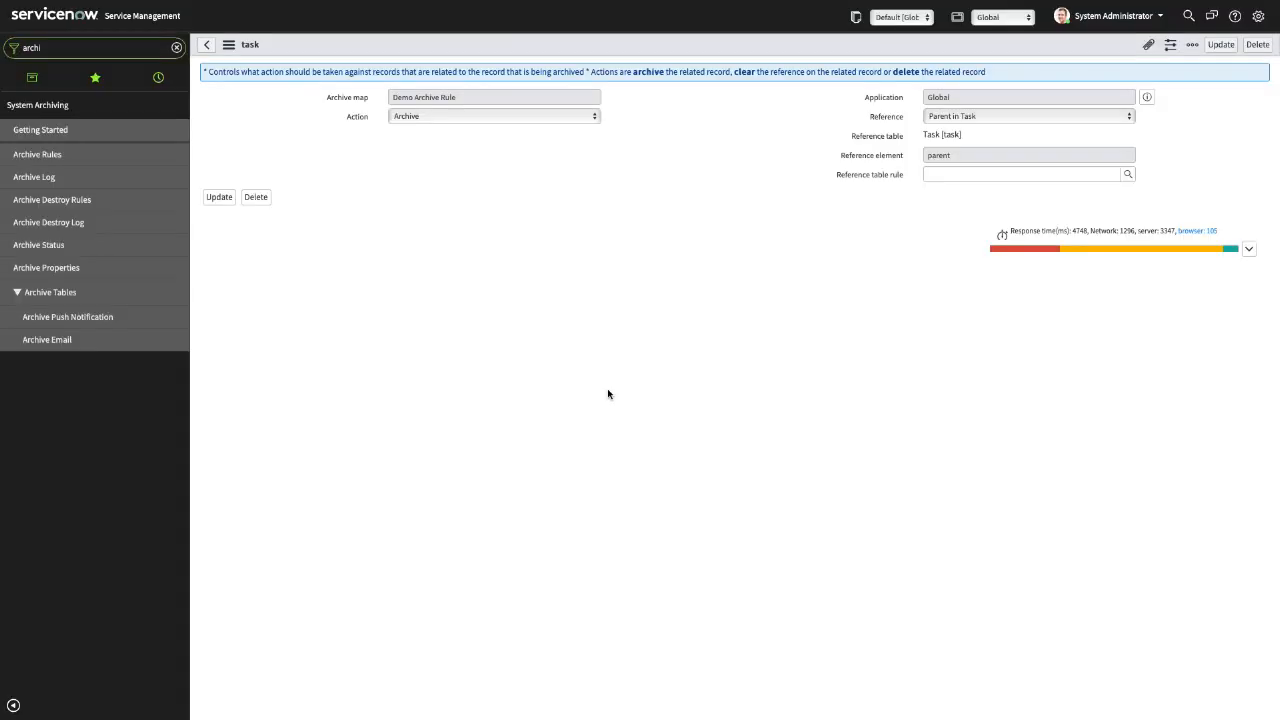
- Start a new archive destroy rule and name it Demo Destroy Rule
{"action": "left_click", "coordinate": [50, 202]}
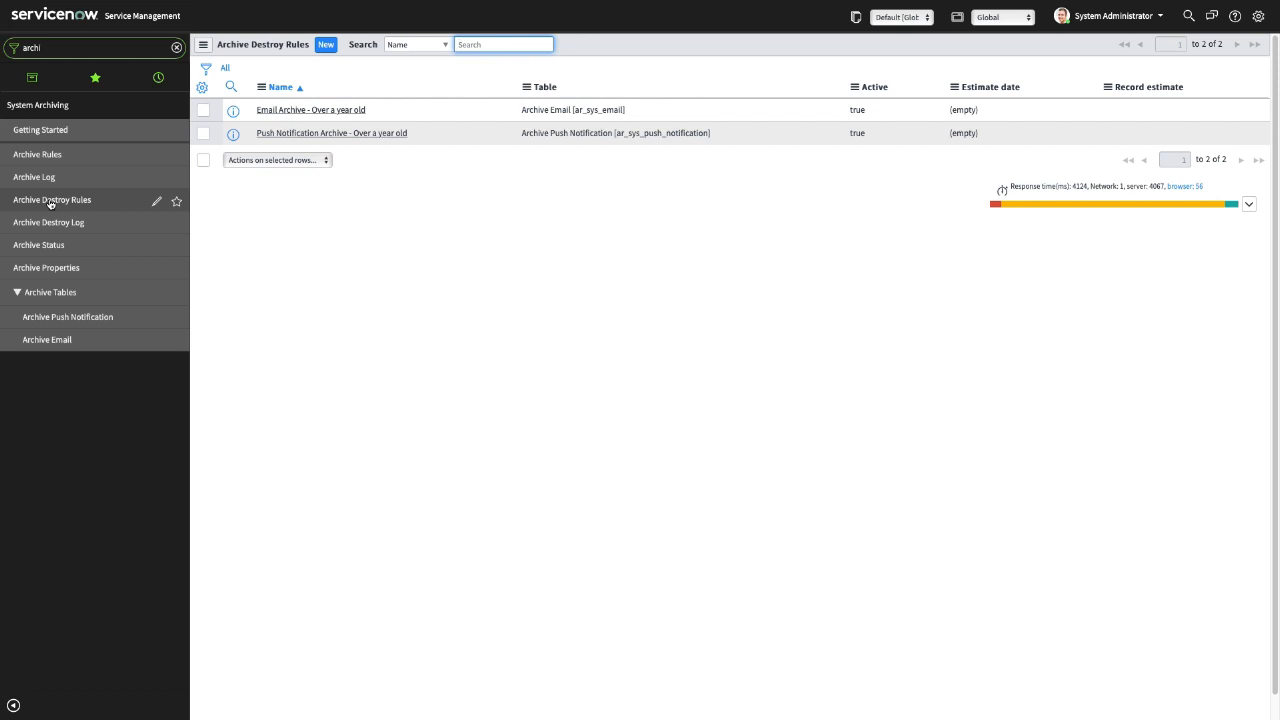
{"action": "left_click", "coordinate": [326, 47]}
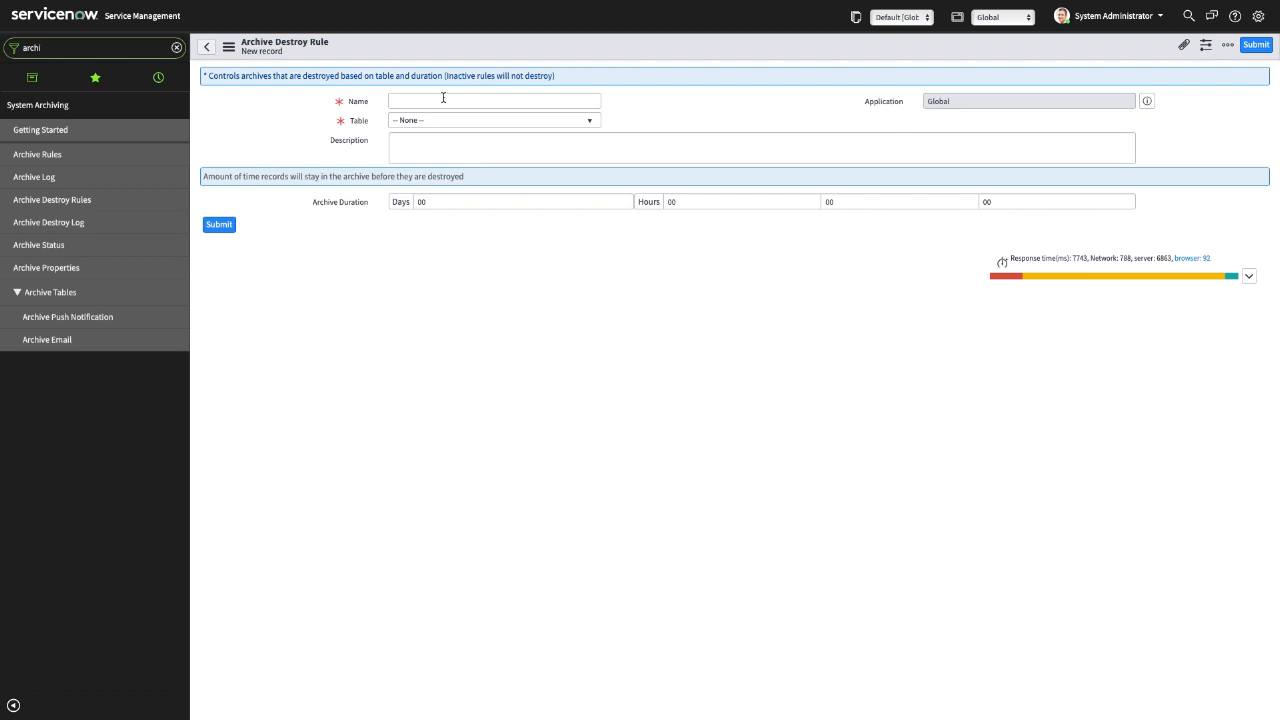
{"action": "left_click", "coordinate": [443, 97]}
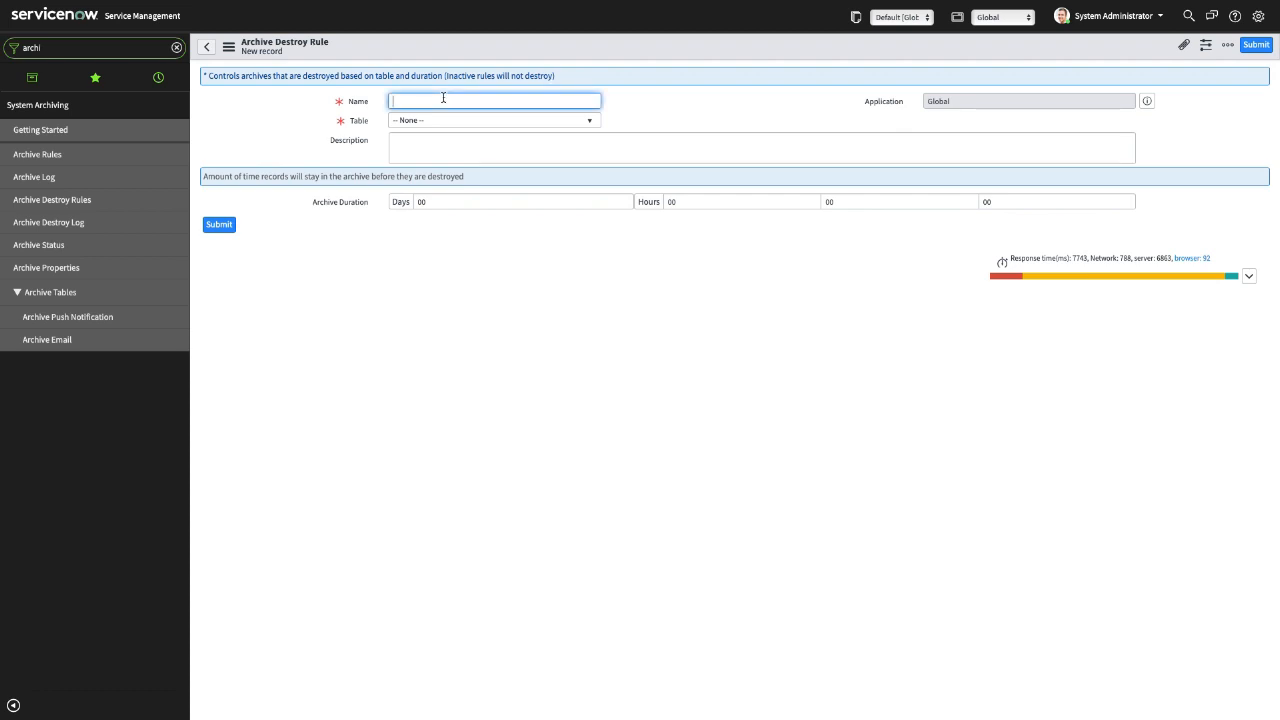
{"action": "type", "text": "Demo"}
{"action": "type", "text": " Destroy"}
{"action": "type", "text": " Ruel"}
{"action": "key", "text": "BackSpace"}
{"action": "key", "text": "BackSpace"}
{"action": "type", "text": "le"}
- Choose Archive Story as the destroy rule's table
{"action": "left_click", "coordinate": [340, 124]}
{"action": "left_click", "coordinate": [410, 121]}
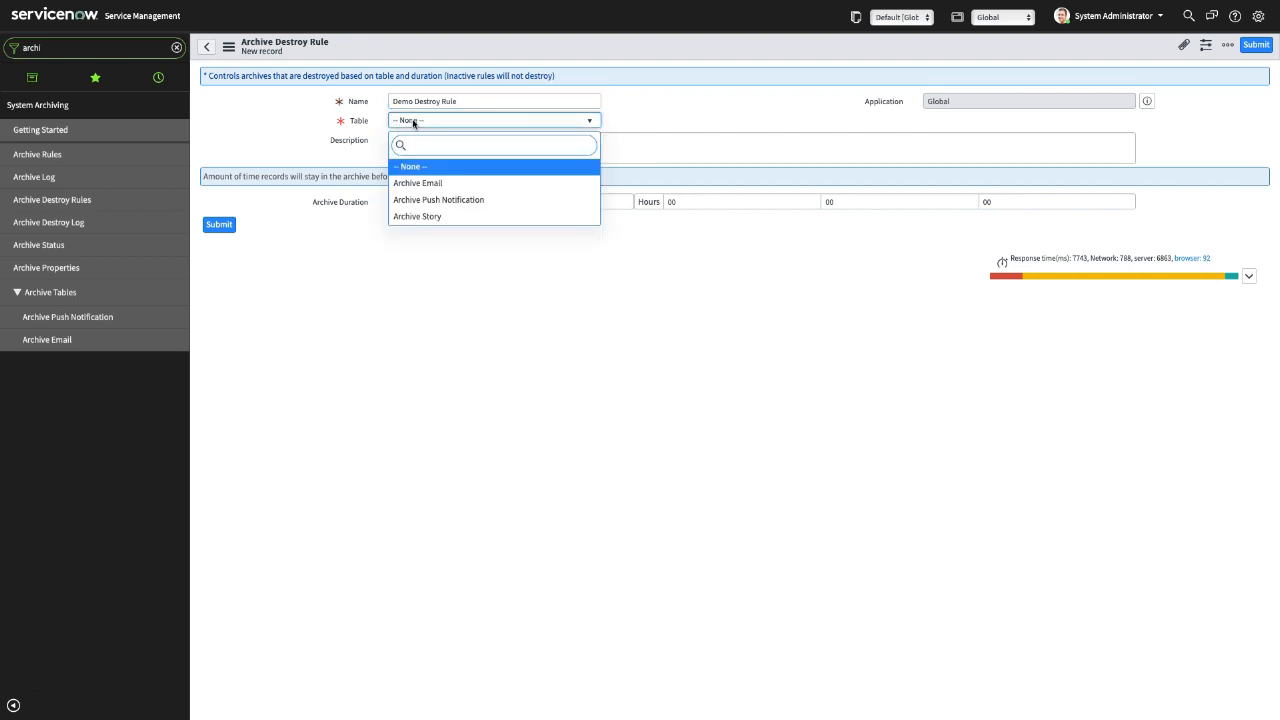
{"action": "left_click", "coordinate": [288, 147]}
{"action": "left_click", "coordinate": [416, 121]}
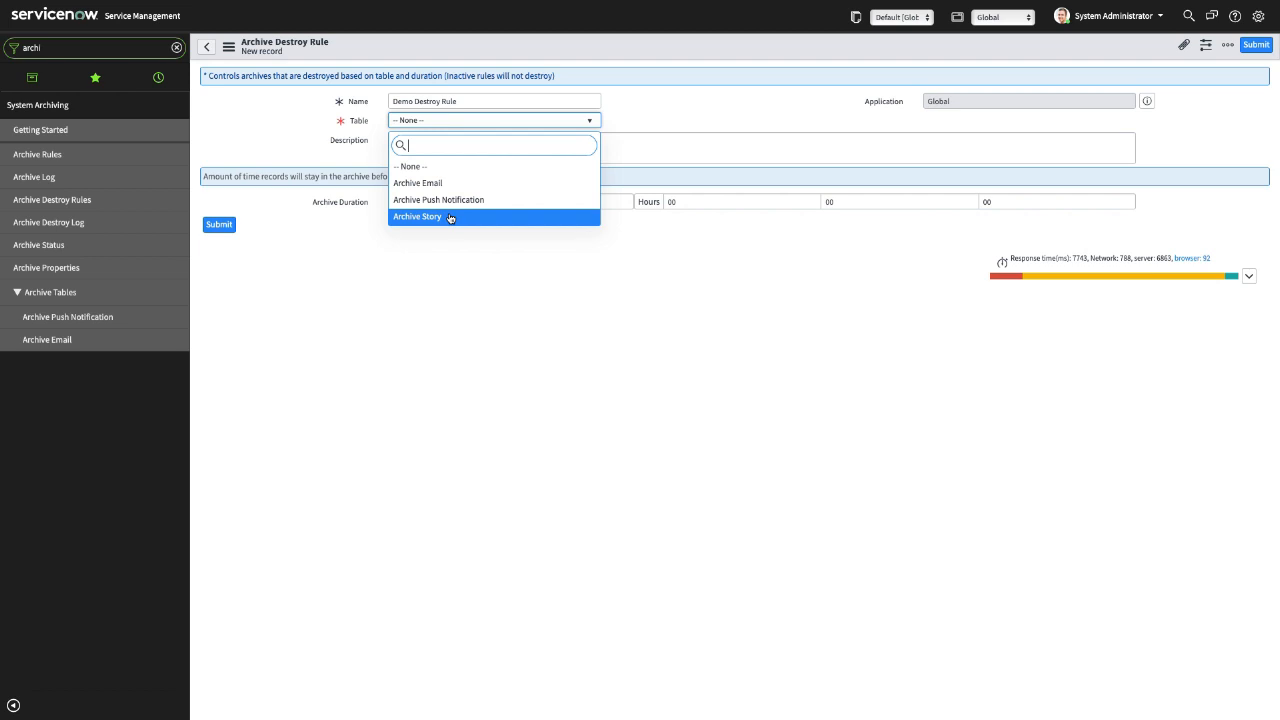
{"action": "left_click", "coordinate": [445, 219]}
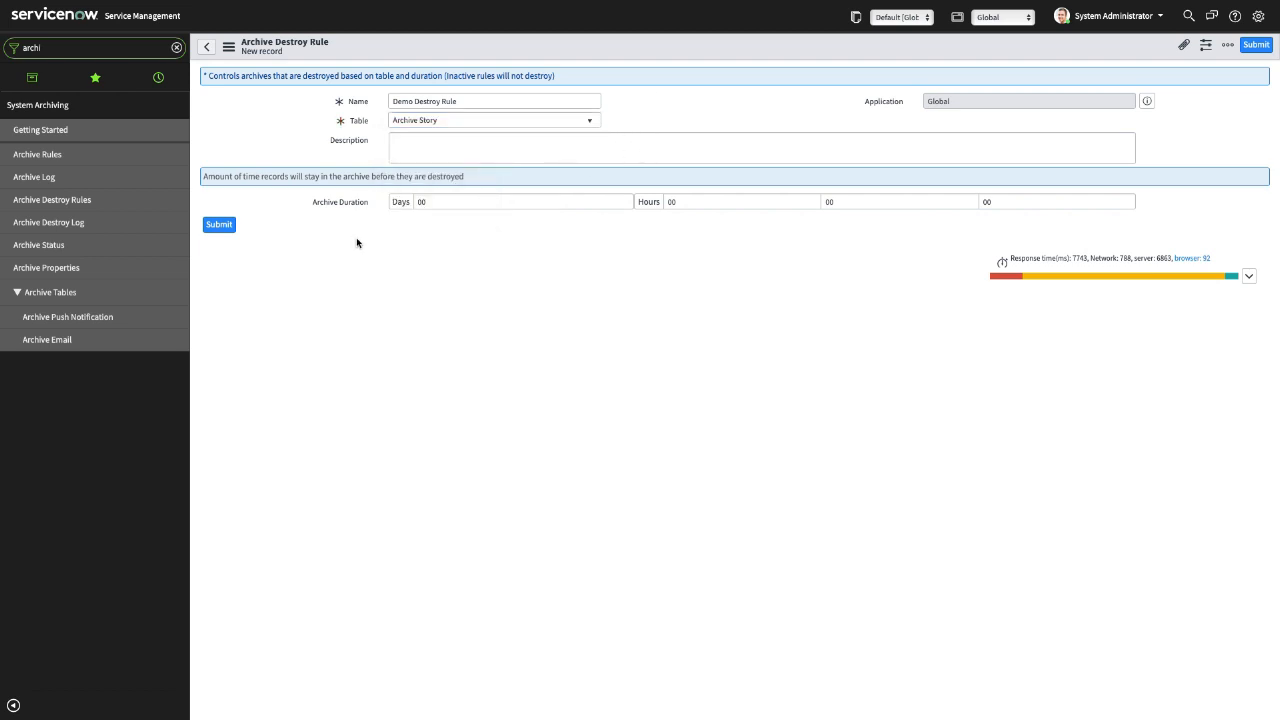
- Set the destroy rule's archive duration to 60 seconds and save the rule
{"action": "mouse_move", "coordinate": [355, 207]}
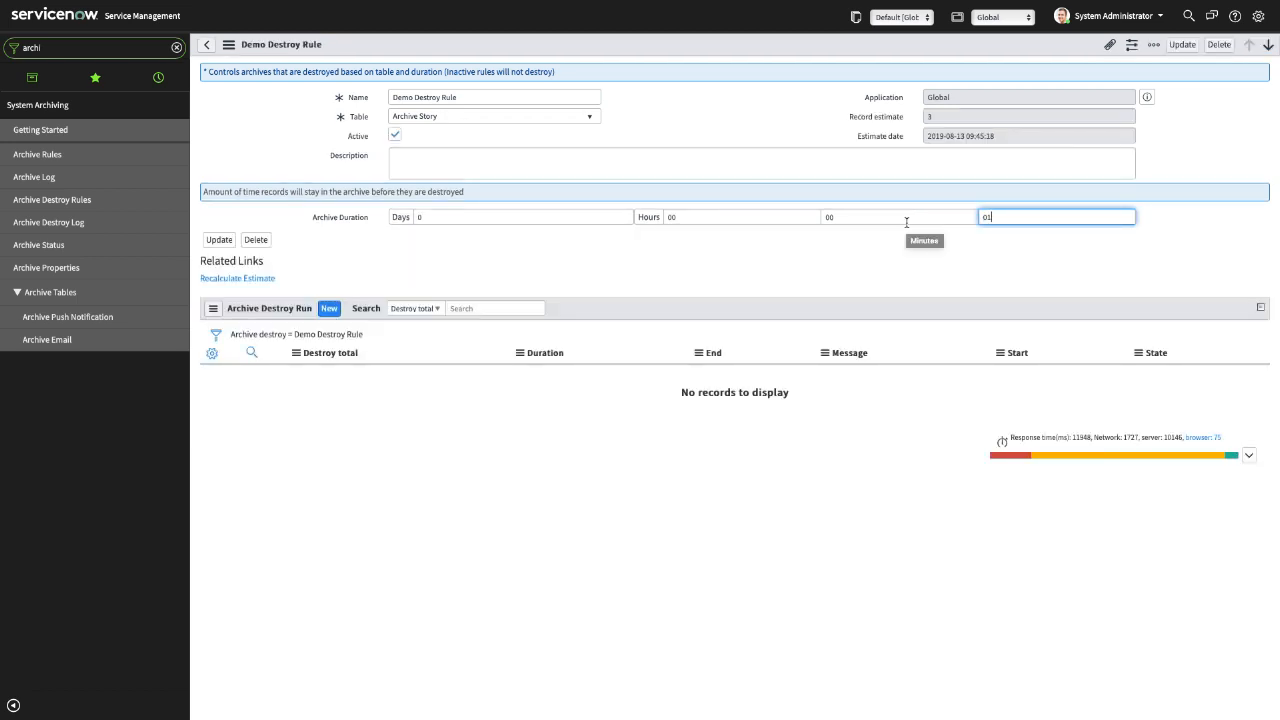
{"action": "left_click", "coordinate": [992, 218]}
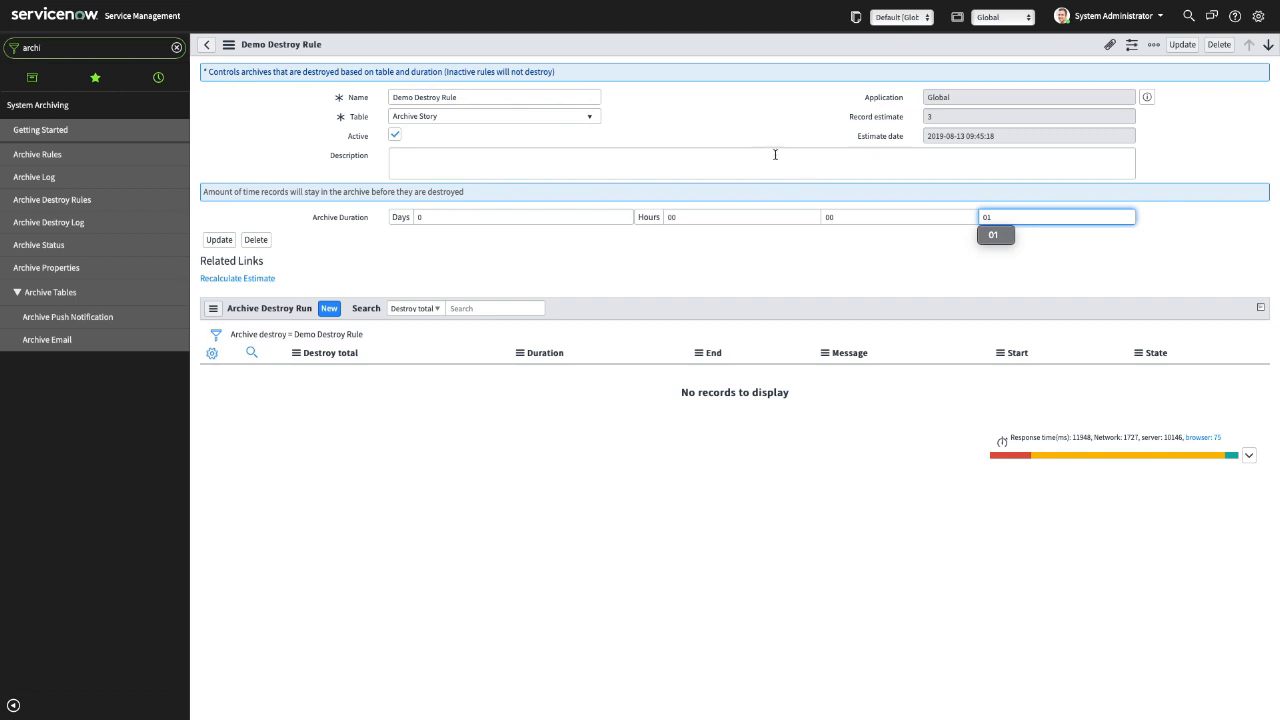
{"action": "key", "text": "BackSpace"}
{"action": "key", "text": "BackSpace"}
{"action": "type", "text": "60"}
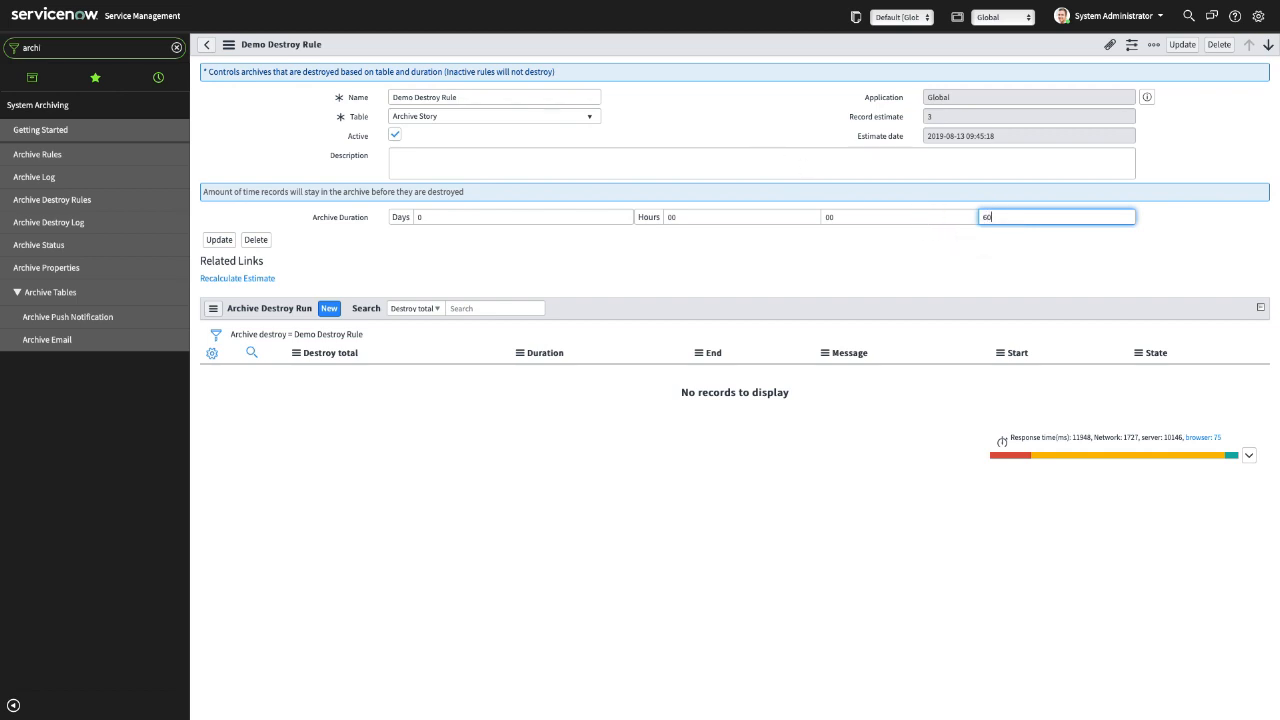
{"action": "left_click", "coordinate": [646, 130]}
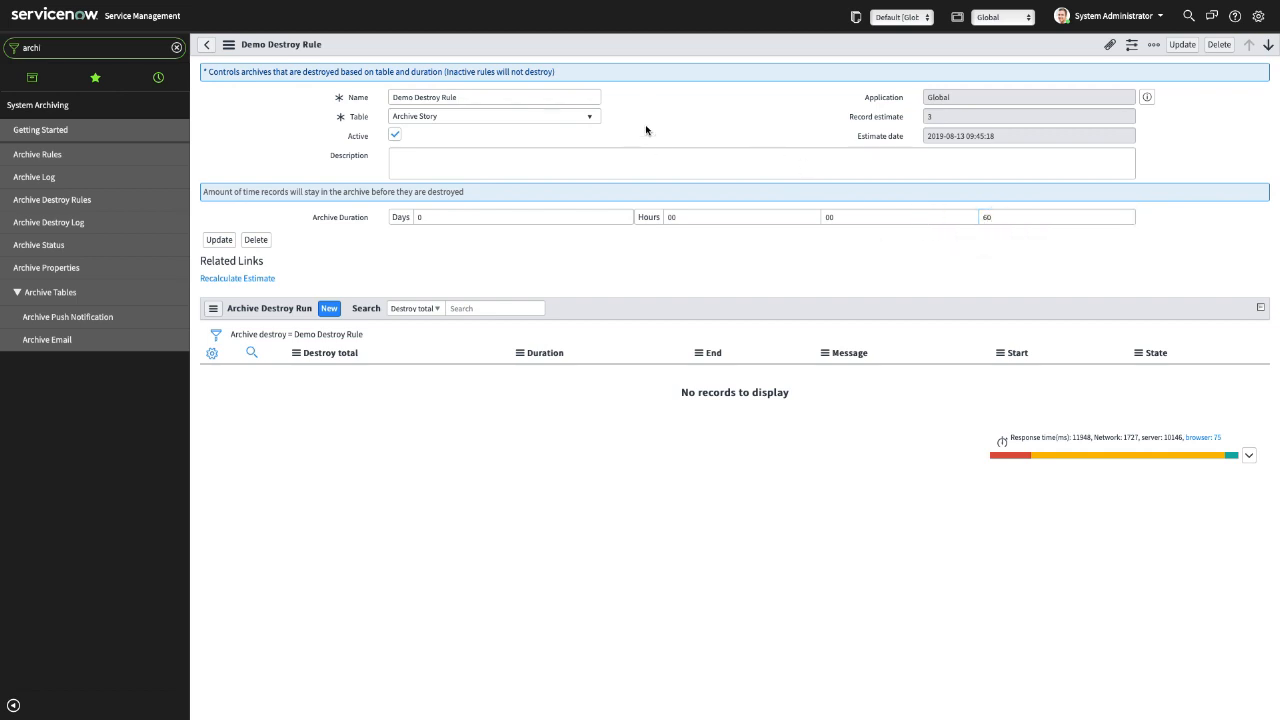
{"action": "right_click", "coordinate": [651, 42]}
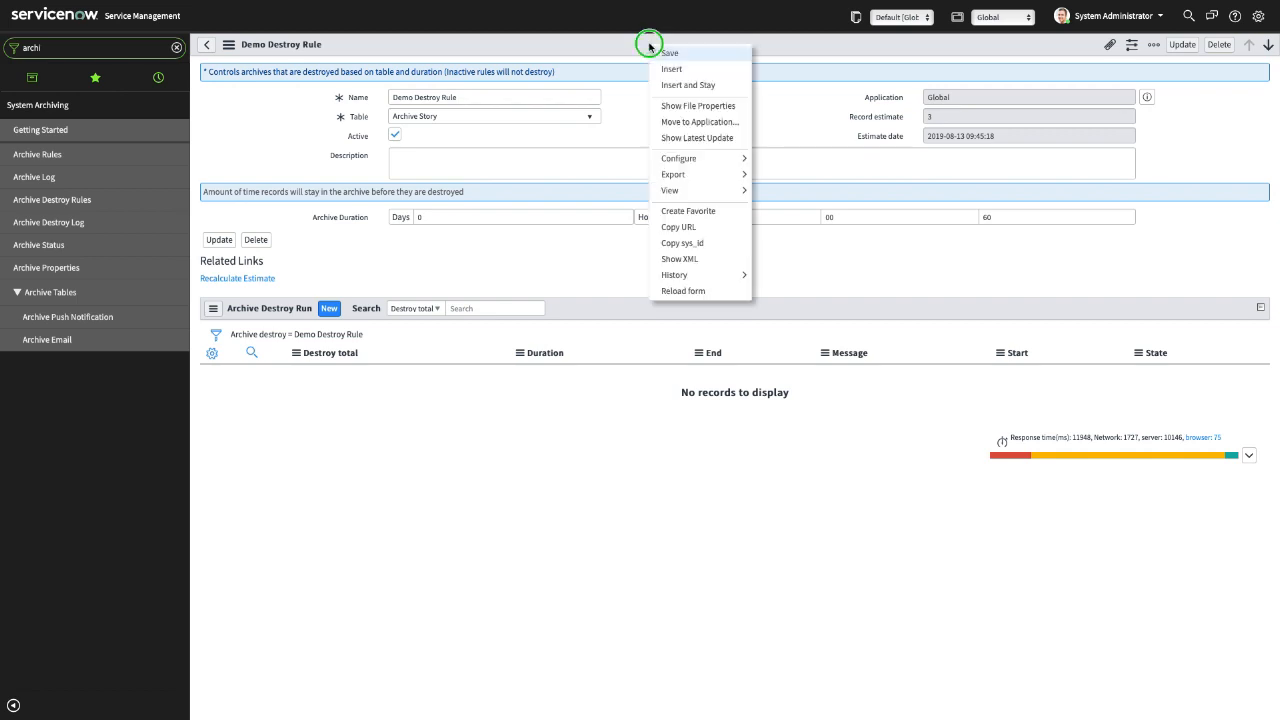
{"action": "left_click", "coordinate": [670, 53]}
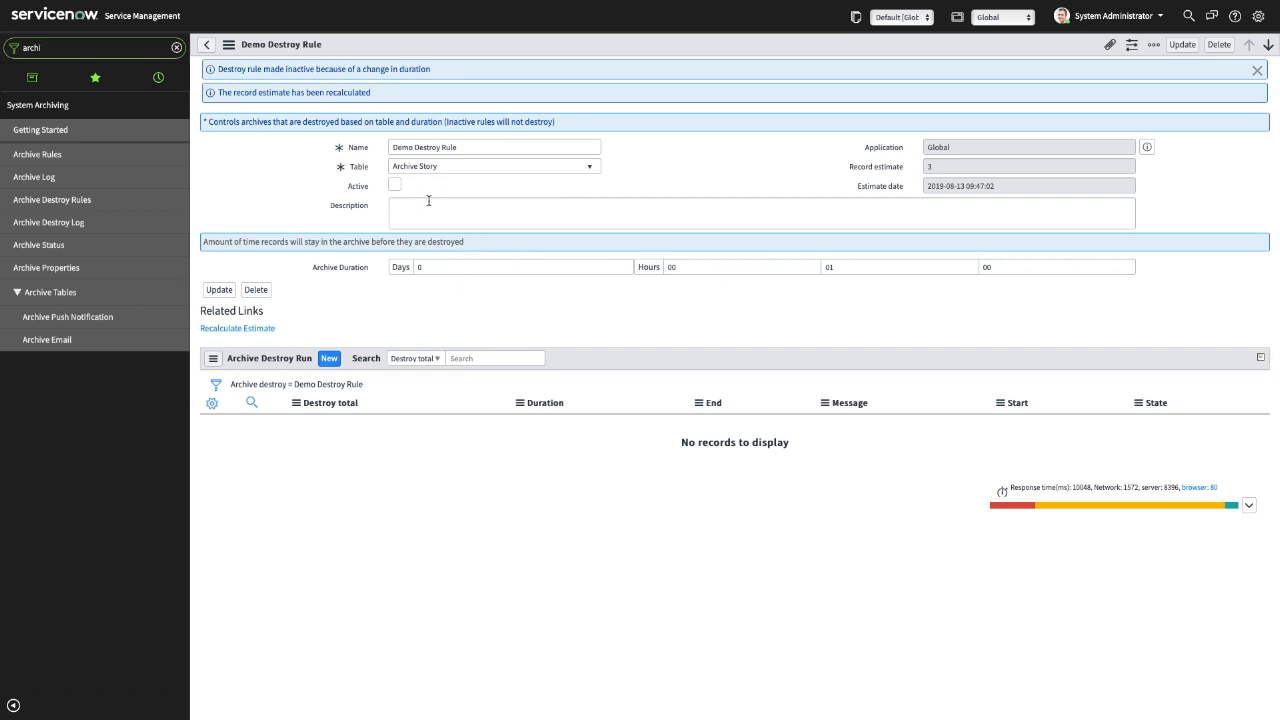
- Mark Demo Destroy Rule active again and save that change
{"action": "left_click", "coordinate": [395, 184]}
{"action": "right_click", "coordinate": [585, 46]}
{"action": "left_click", "coordinate": [606, 52]}
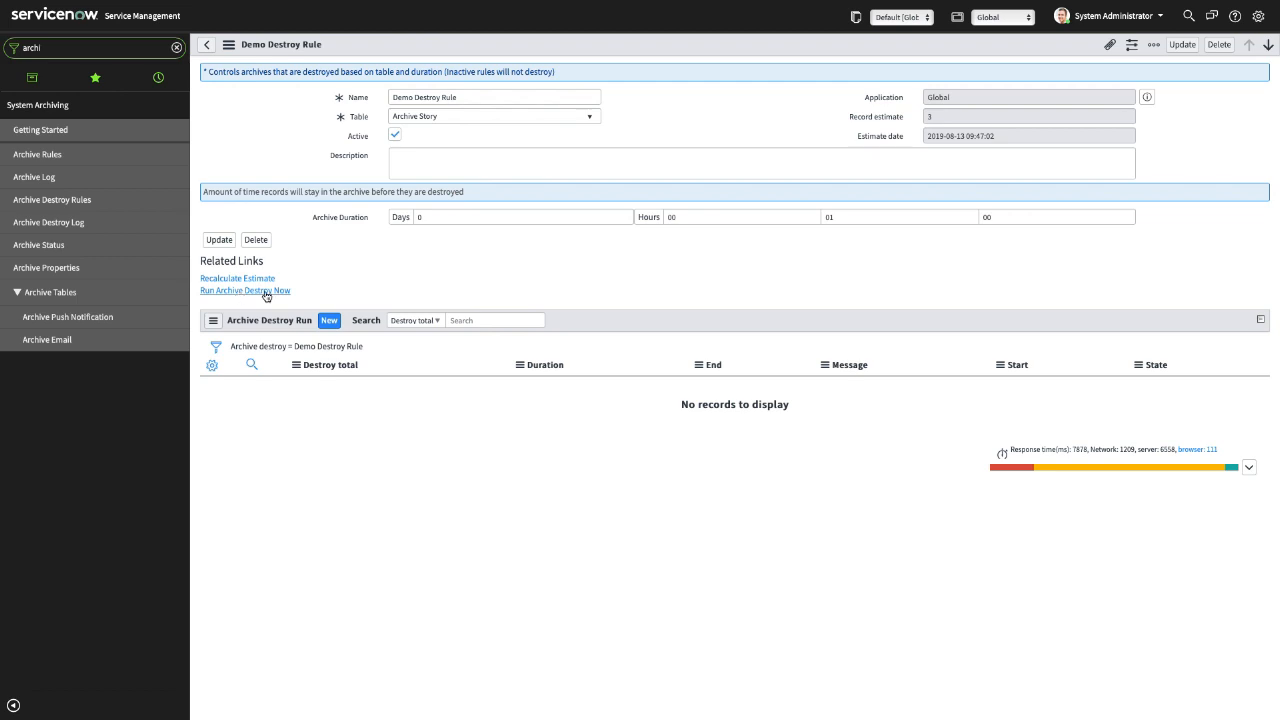
- Run the archive destroy for Demo Destroy Rule immediately and open the archive destroy log
{"action": "left_click", "coordinate": [250, 292]}
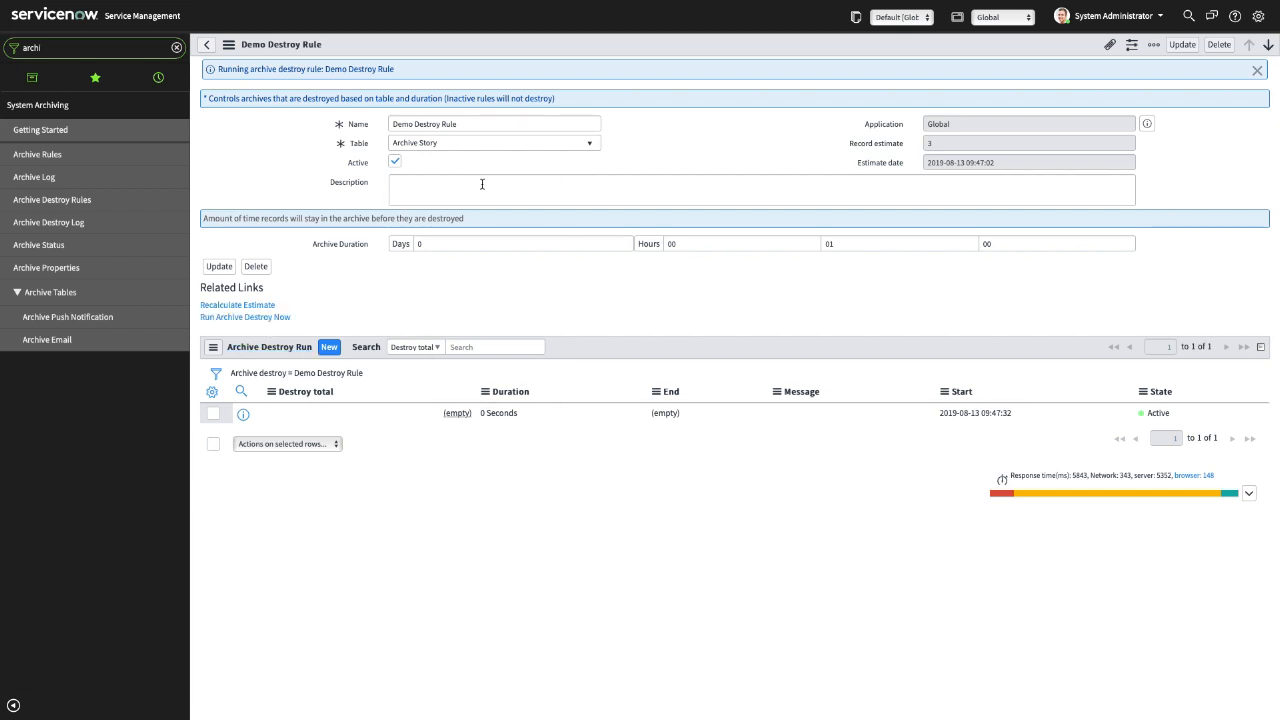
{"action": "left_click", "coordinate": [49, 223]}
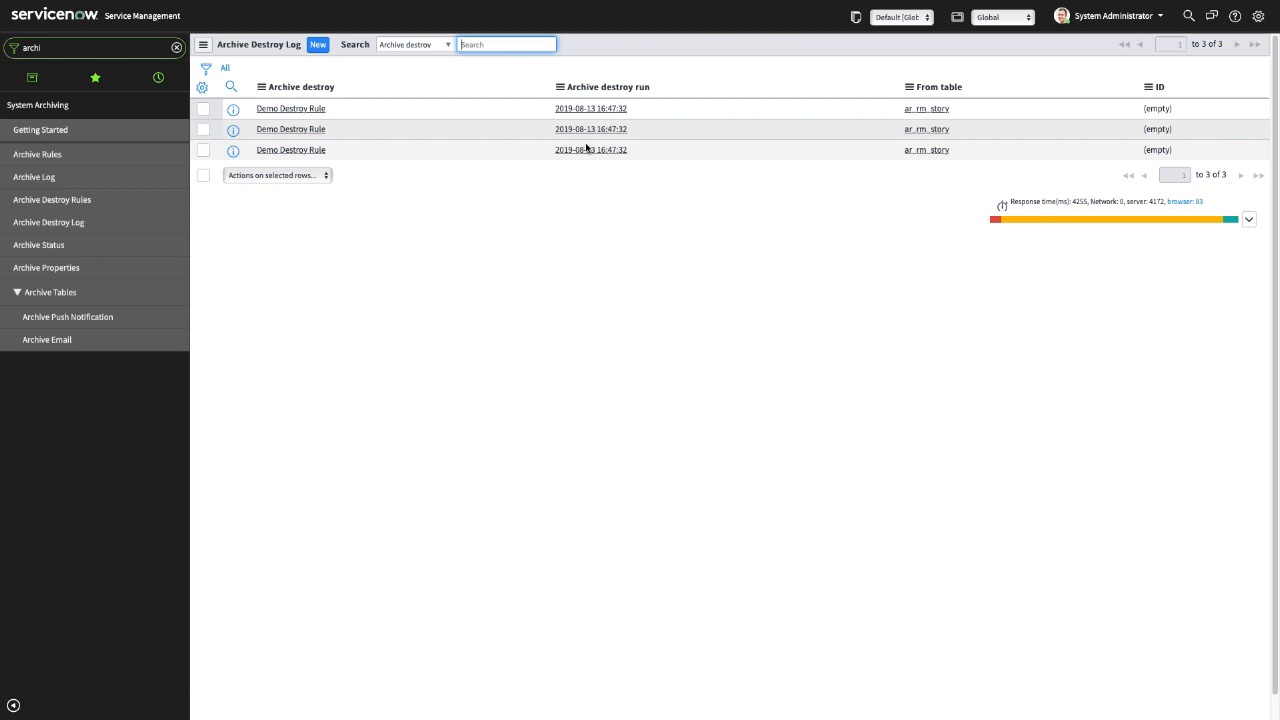
- Filter the navigator by "archiv" to check the Archive Story table, and open the "Test for task" entry in the archive log
{"action": "type", "text": "v"}
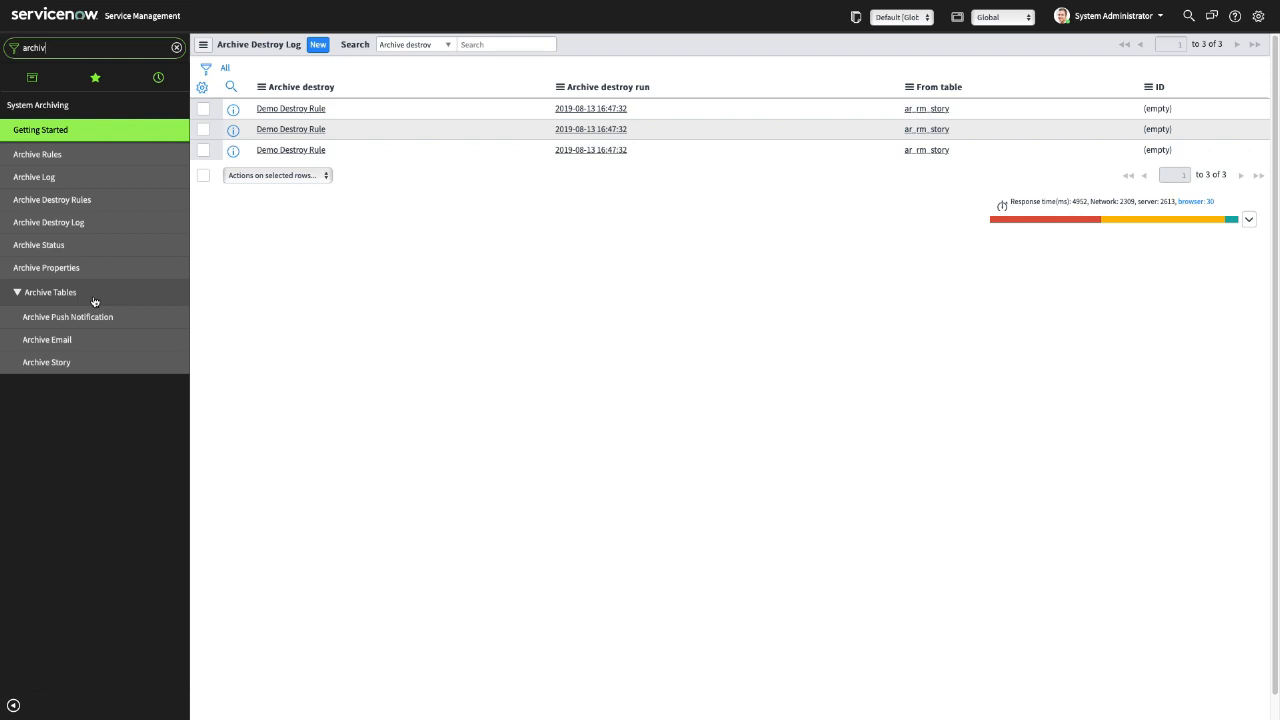
{"action": "left_click", "coordinate": [47, 363]}
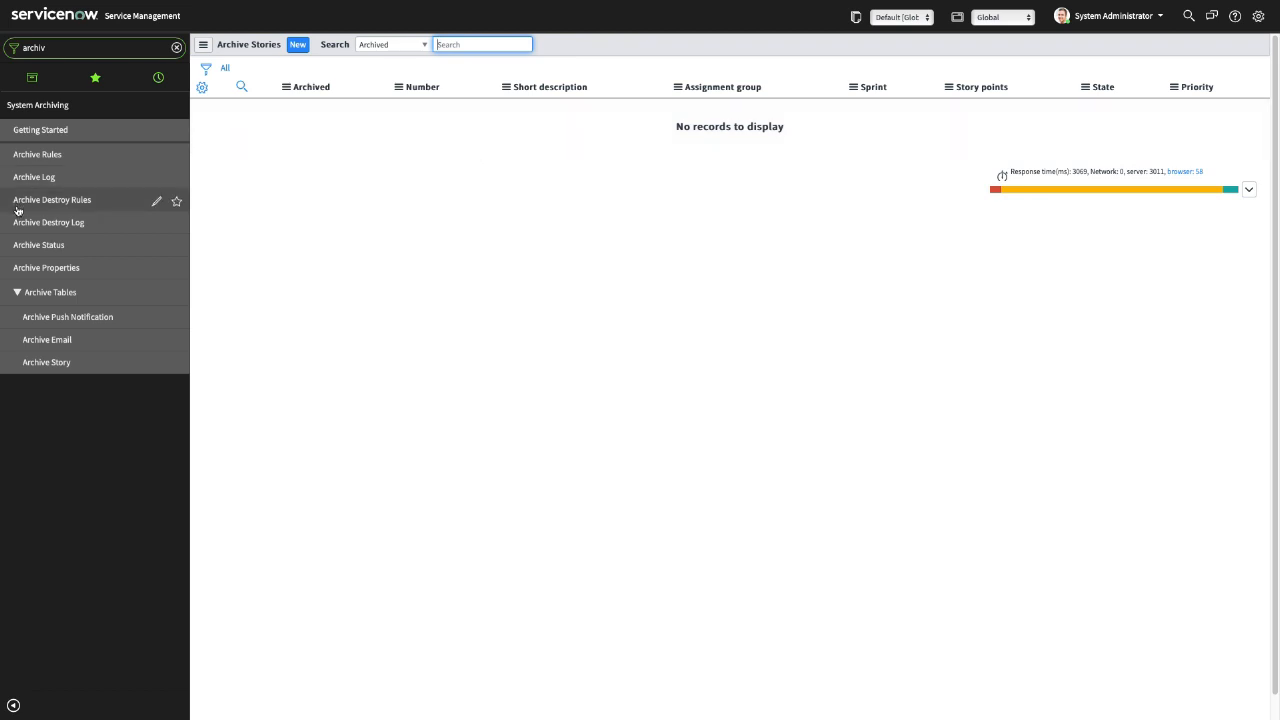
{"action": "left_click", "coordinate": [36, 180]}
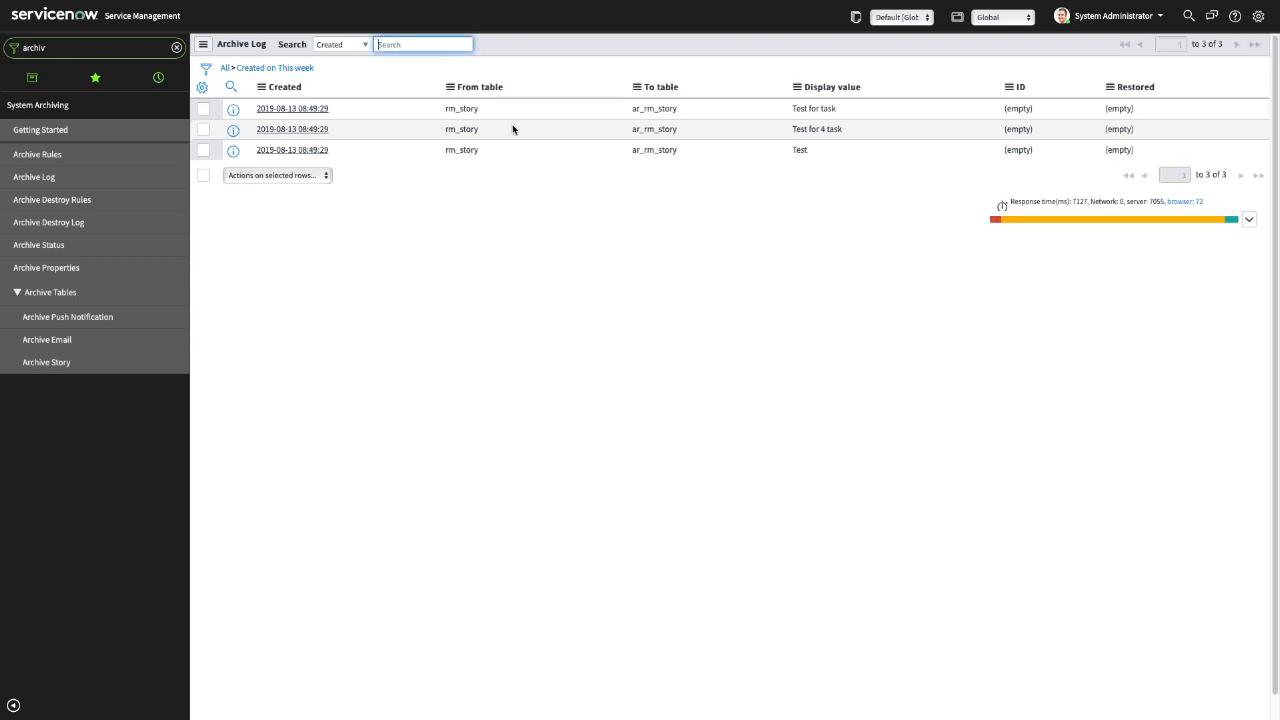
{"action": "left_click", "coordinate": [292, 112]}
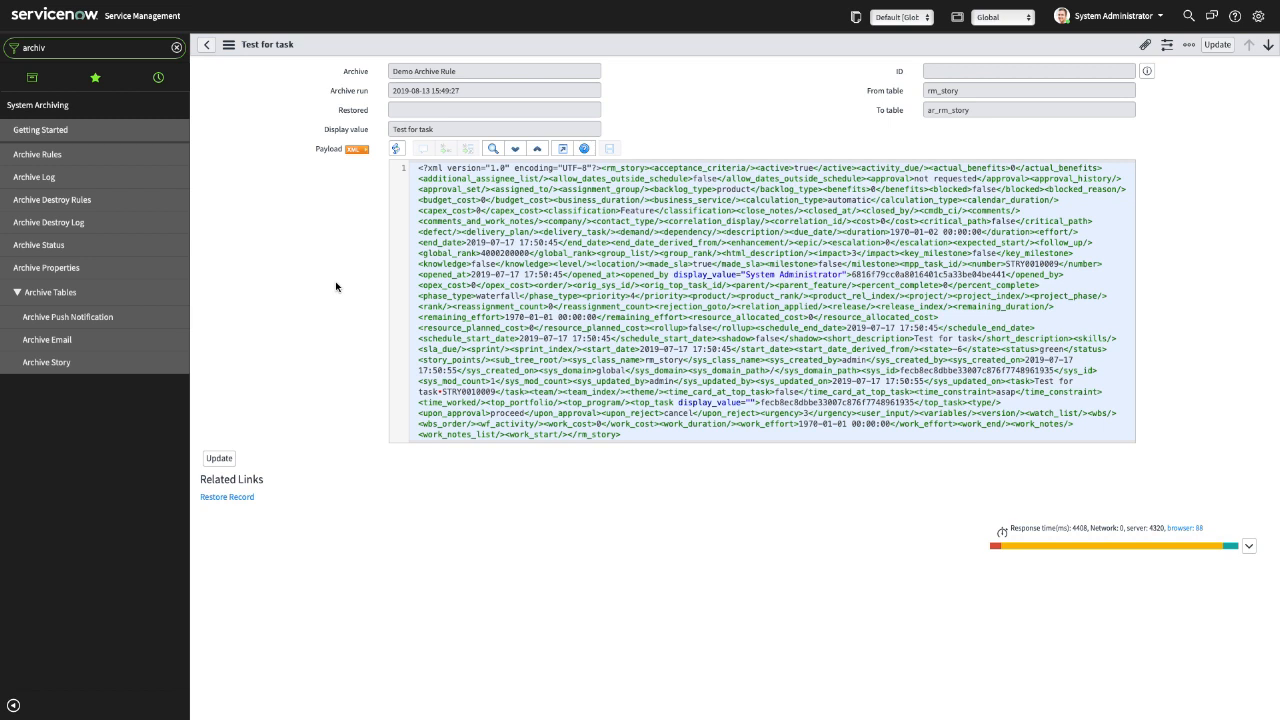
- Filter the navigator by "system sc" and open the list of scheduled jobs under System Scheduler
{"action": "left_click", "coordinate": [83, 49]}
{"action": "key", "text": "BackSpace"}
{"action": "key", "text": "BackSpace"}
{"action": "key", "text": "BackSpace"}
{"action": "key", "text": "BackSpace"}
{"action": "key", "text": "BackSpace"}
{"action": "key", "text": "BackSpace"}
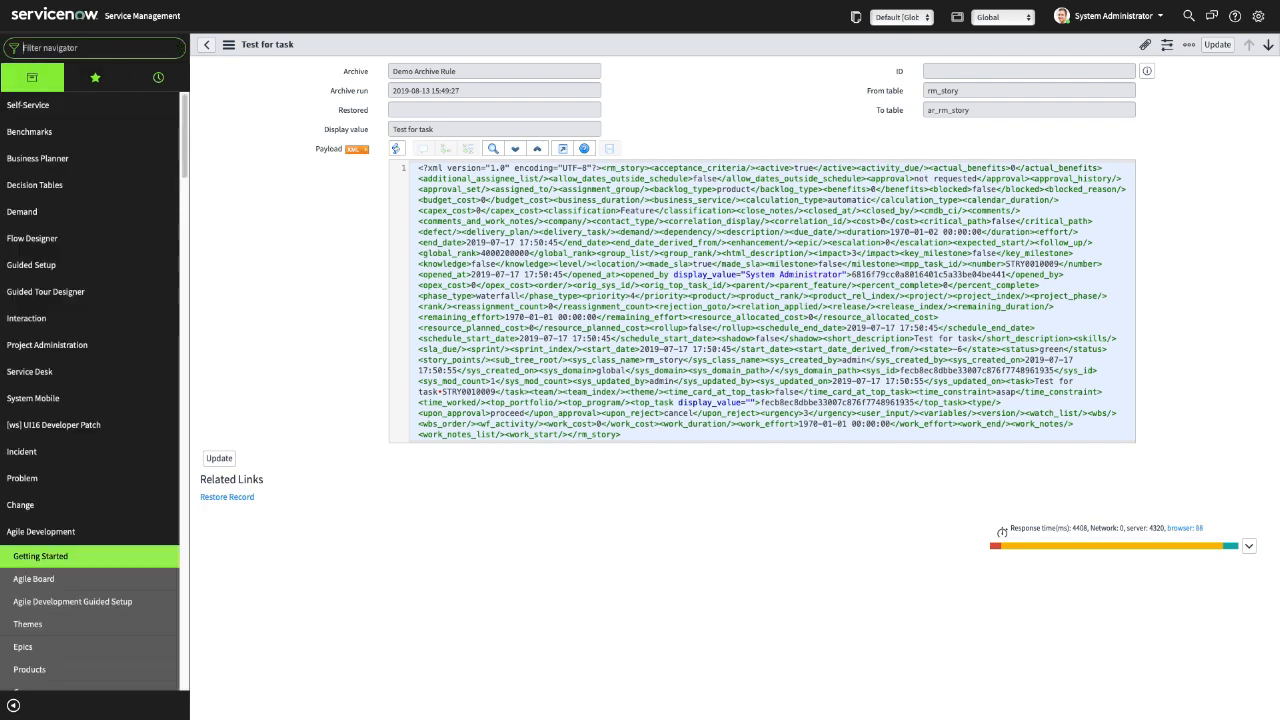
{"action": "type", "text": "system sc"}
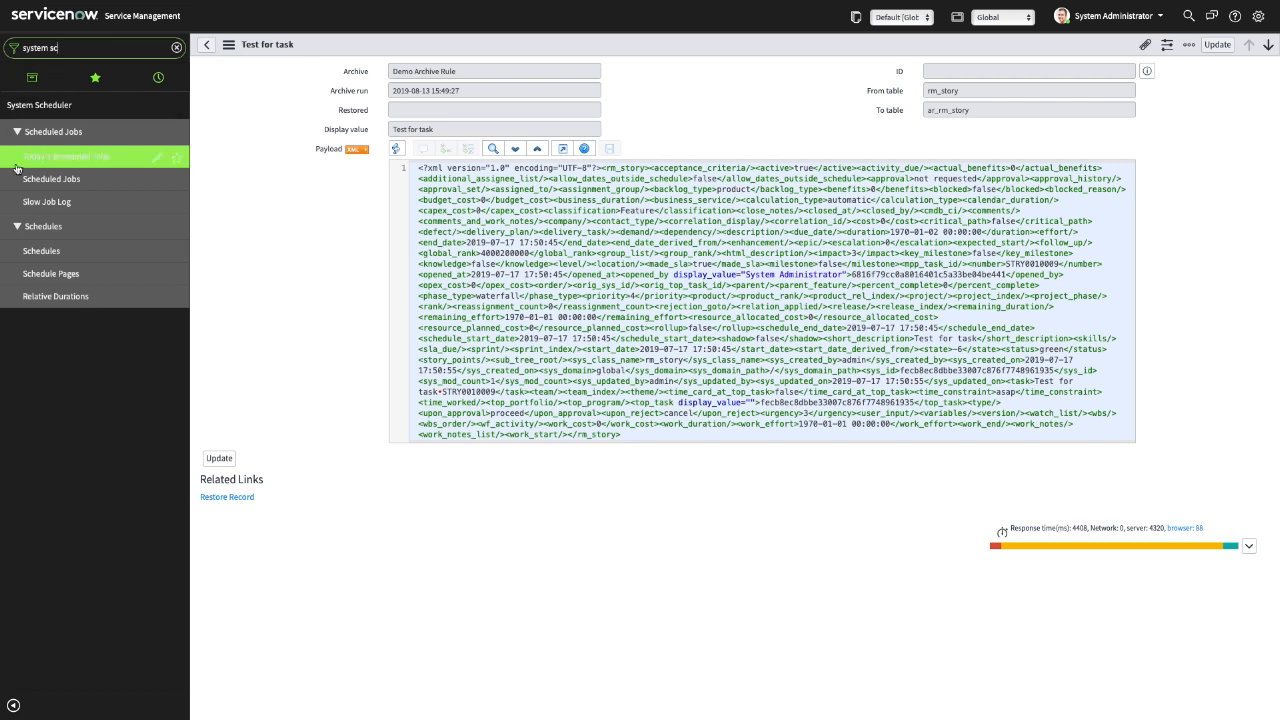
{"action": "left_click", "coordinate": [48, 180]}
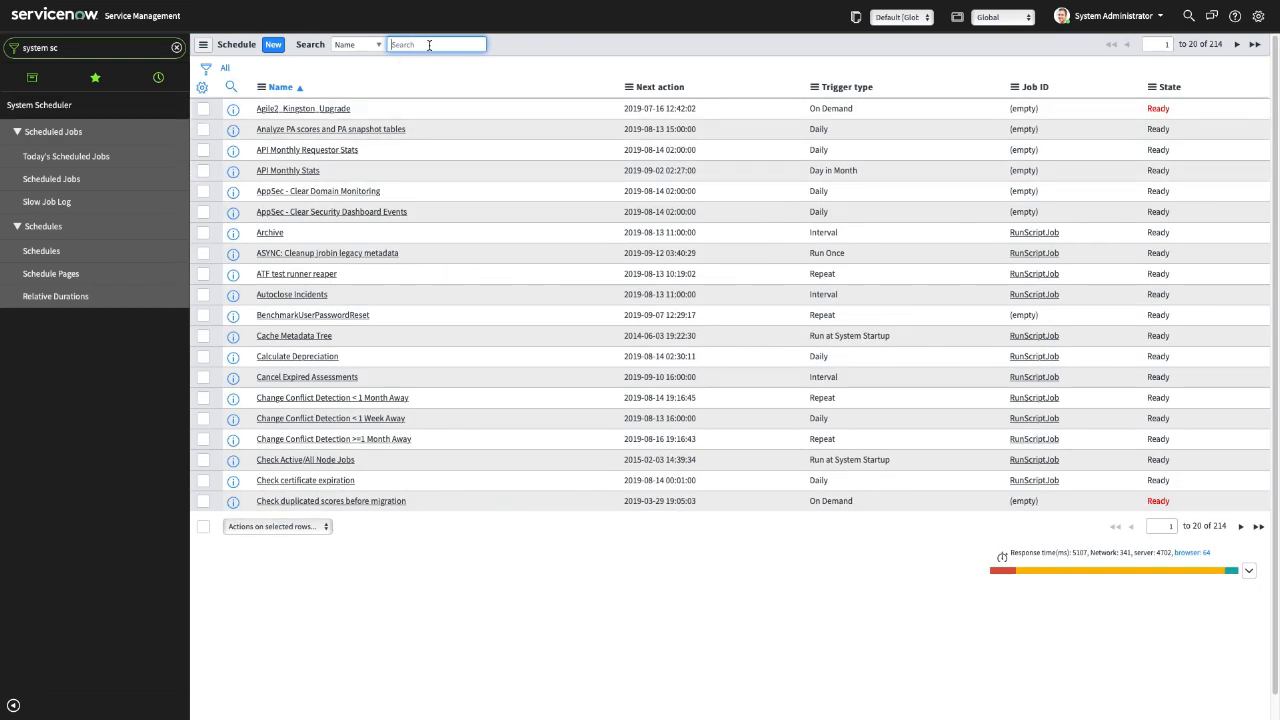
- Search the scheduled job names for "*archive" and open the Archive job to examine its available trigger types
{"action": "type", "text": "*archive"}
{"action": "key", "text": "Return"}
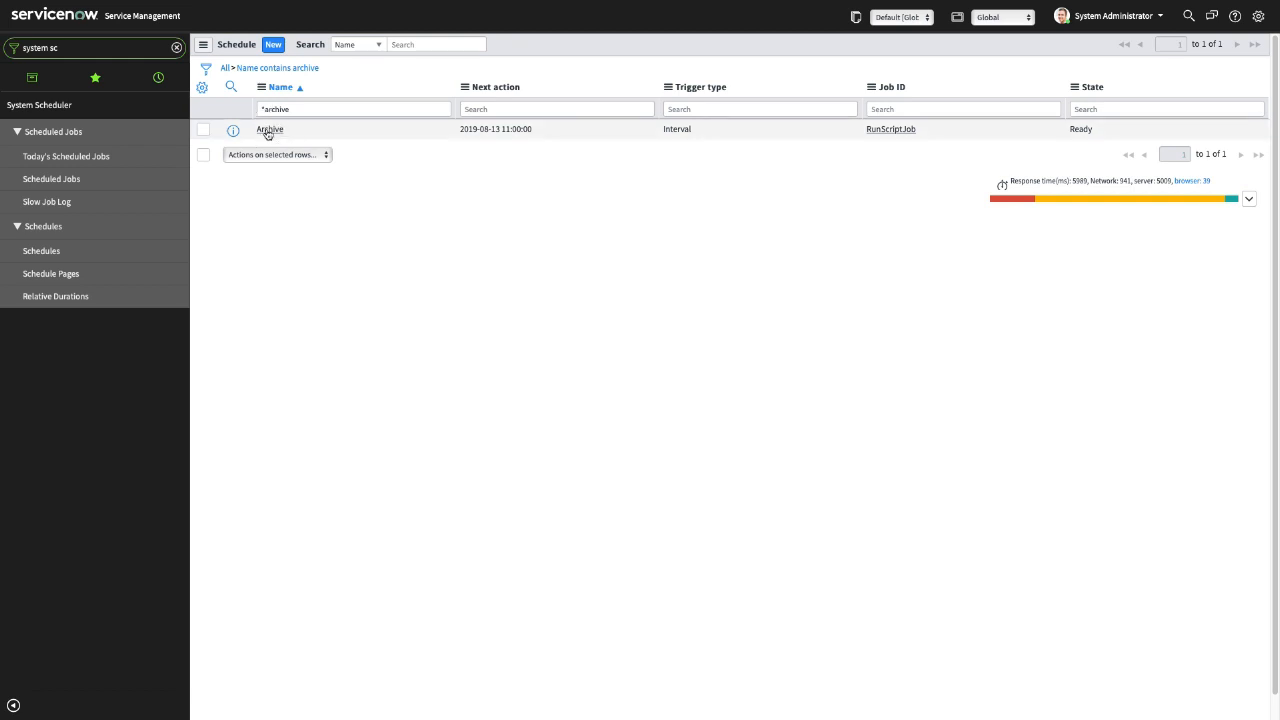
{"action": "left_click", "coordinate": [268, 130]}
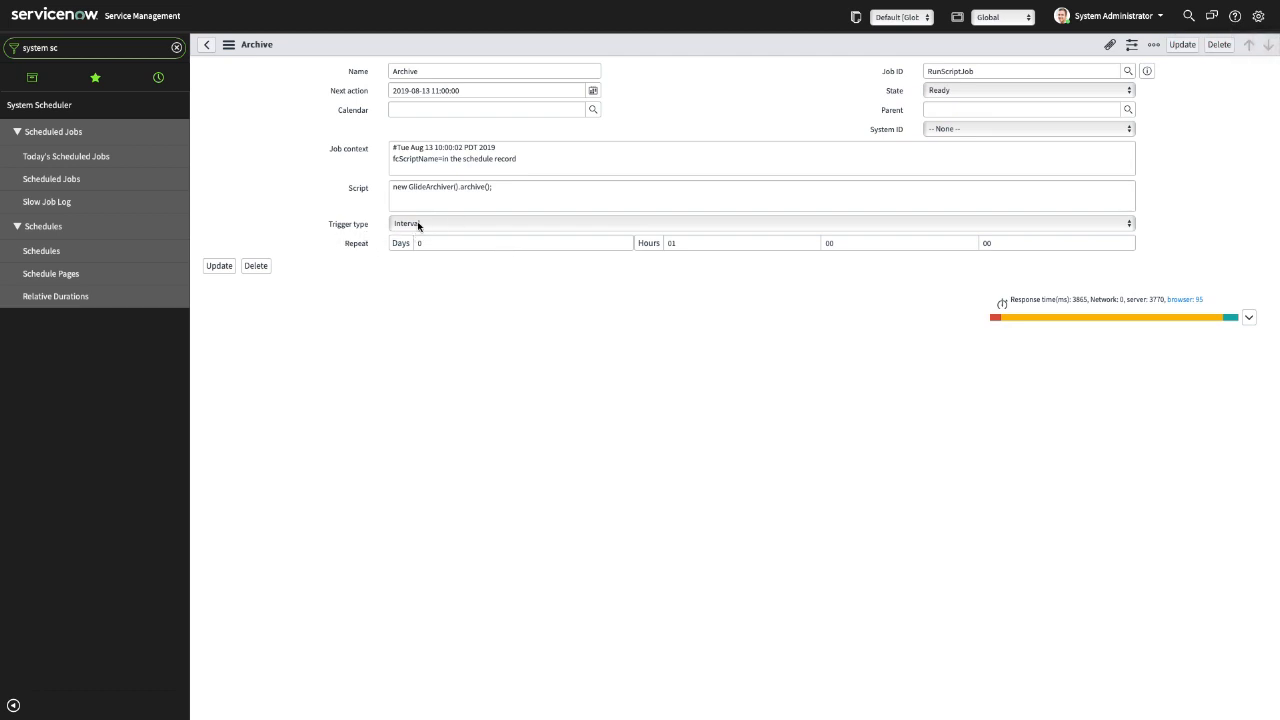
{"action": "left_click", "coordinate": [437, 224]}
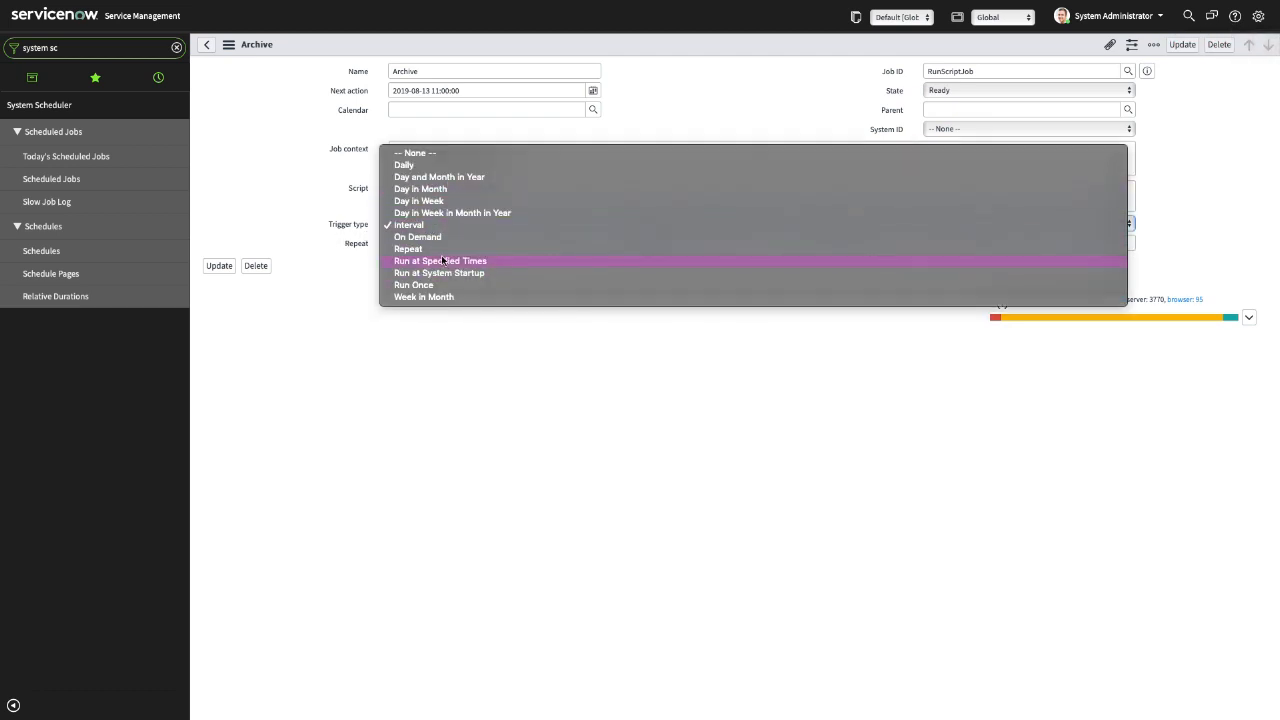
{"action": "left_click", "coordinate": [314, 189]}
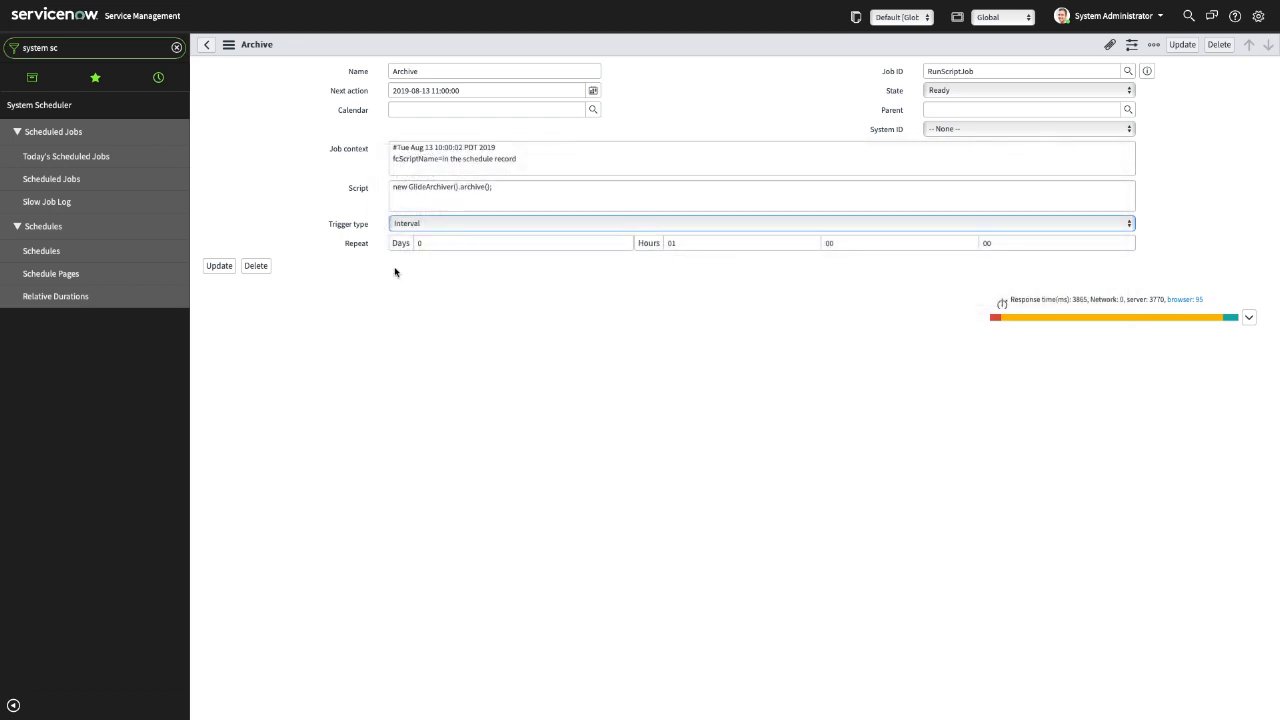